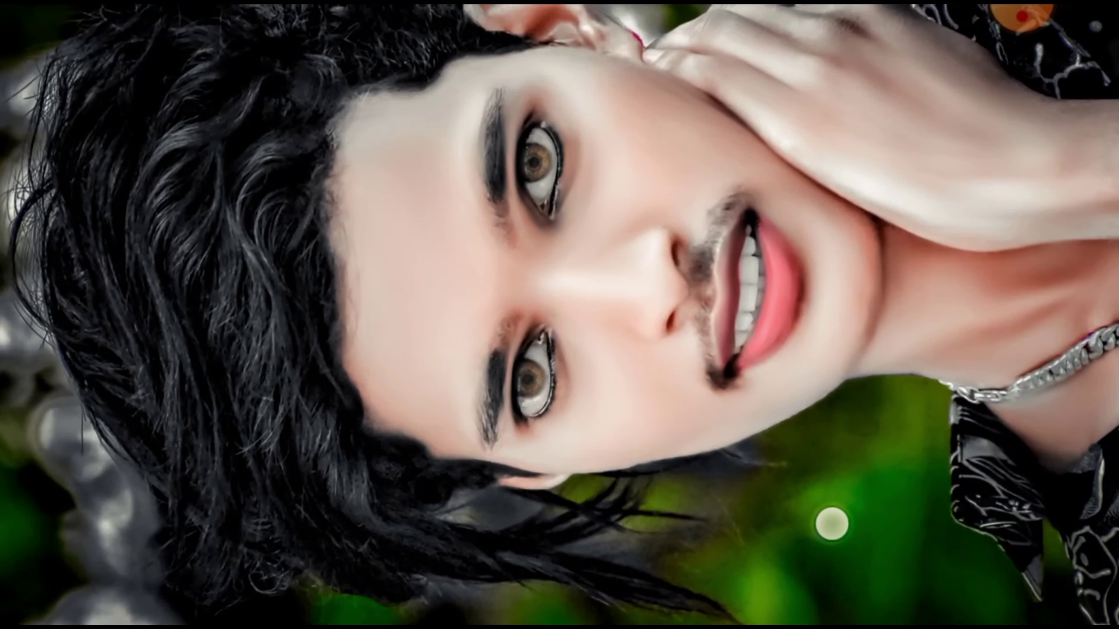
- Frame the retouched face with a rectangle, add arrows at cheeks, eye and neck, then clear them
left_click(1022, 42)
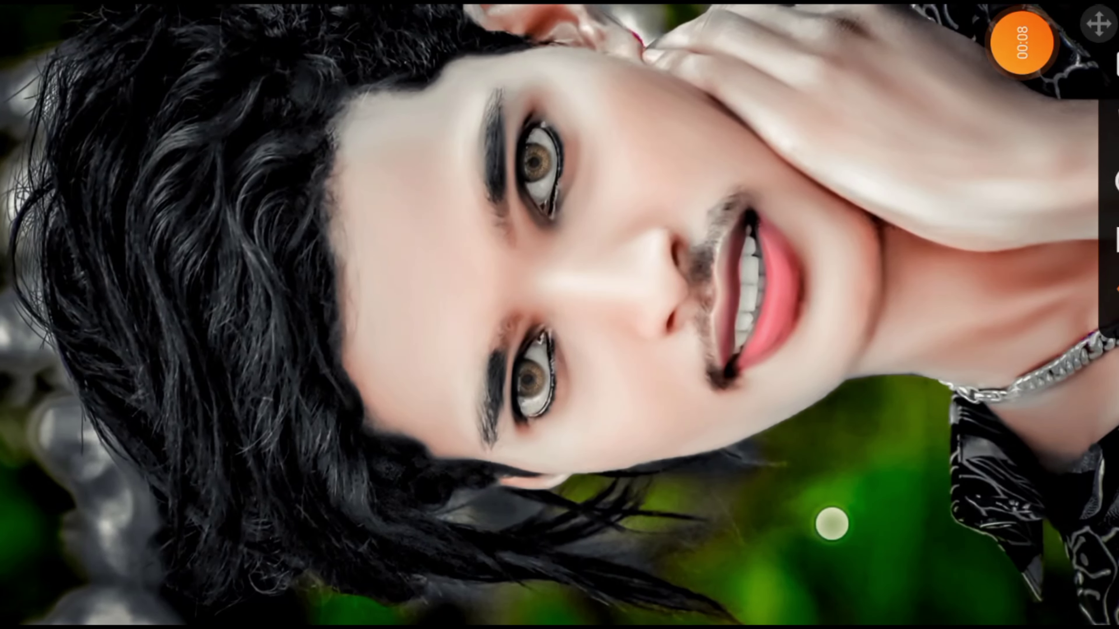
left_click_drag(334, 551, 1011, 14)
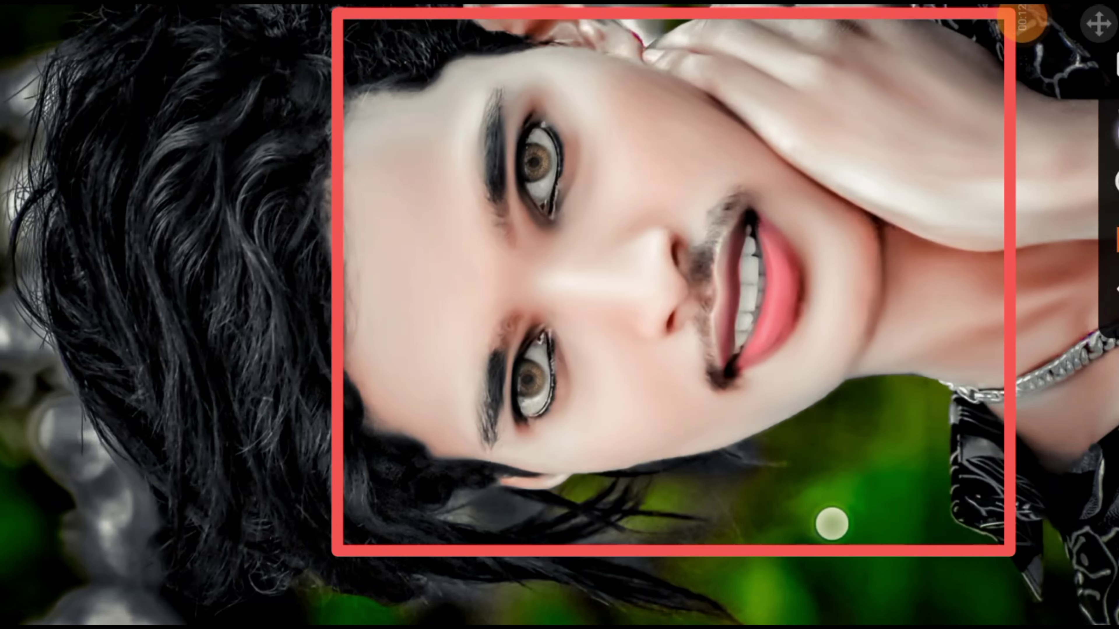
left_click_drag(754, 498, 668, 398)
left_click_drag(710, 99, 649, 154)
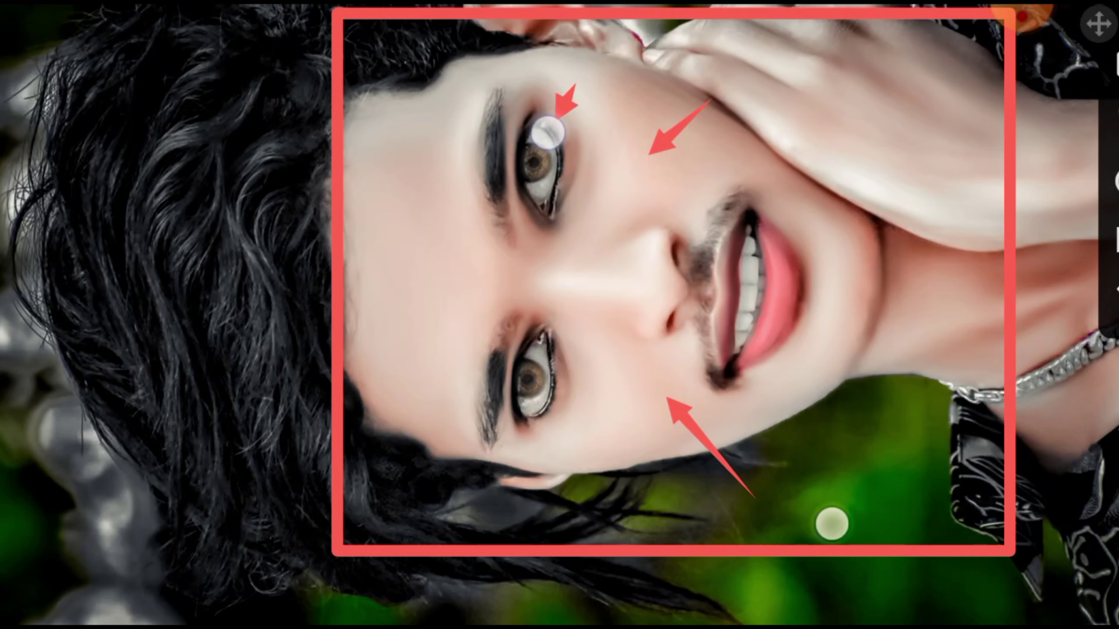
left_click_drag(575, 84, 531, 152)
left_click_drag(902, 374, 863, 442)
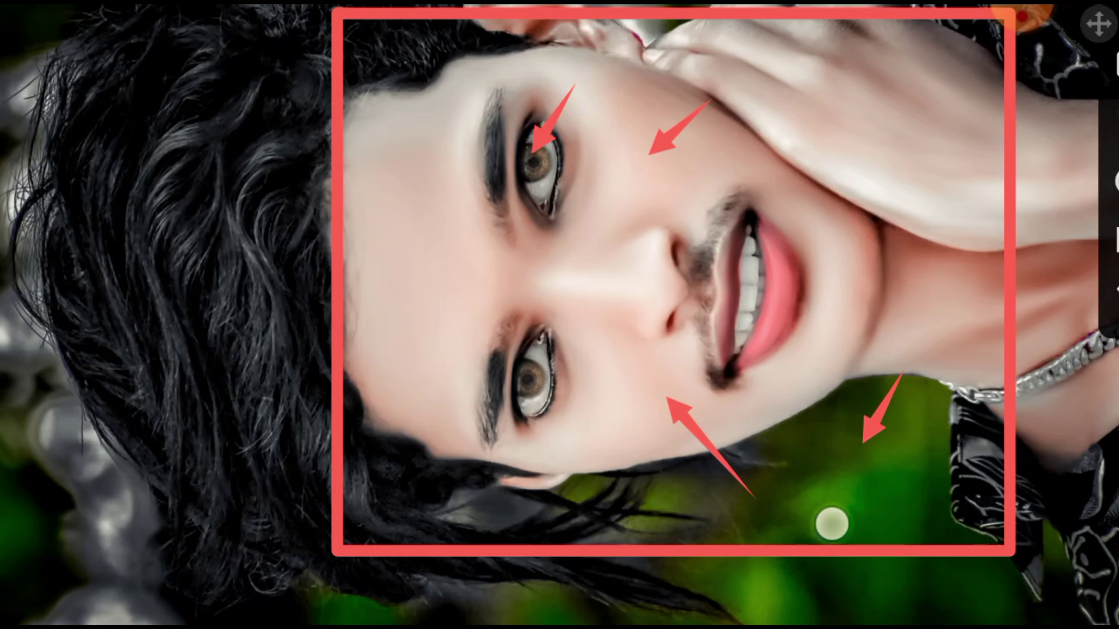
key("Escape")
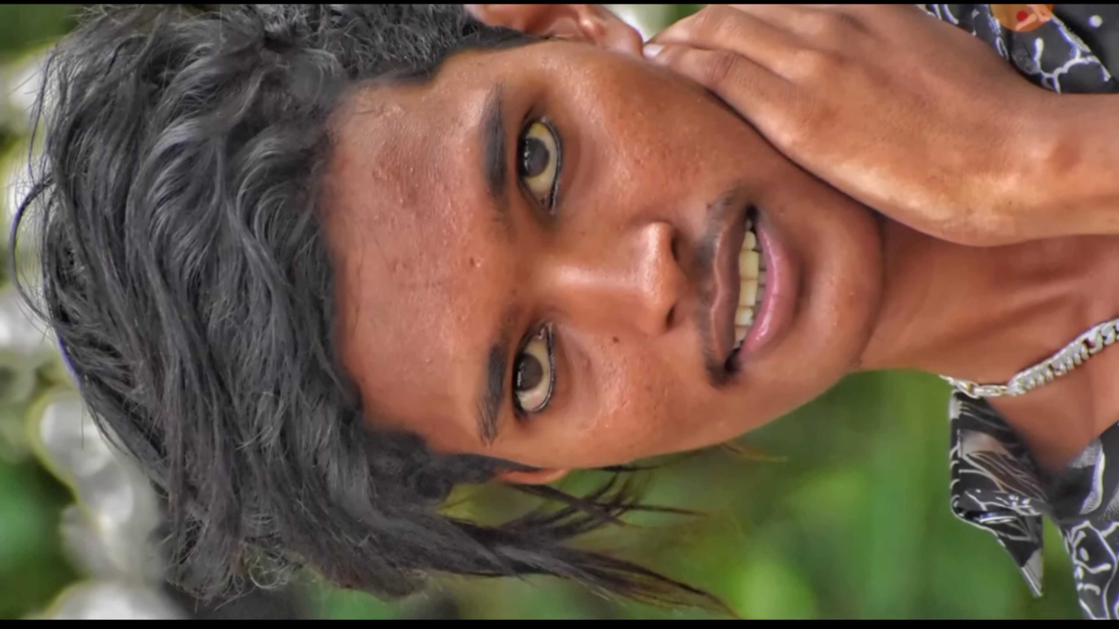
- Zoom into the original photo and frame the blemished face with a rectangle
scroll(617, 315, "up", 5)
scroll(617, 316, "up", 1)
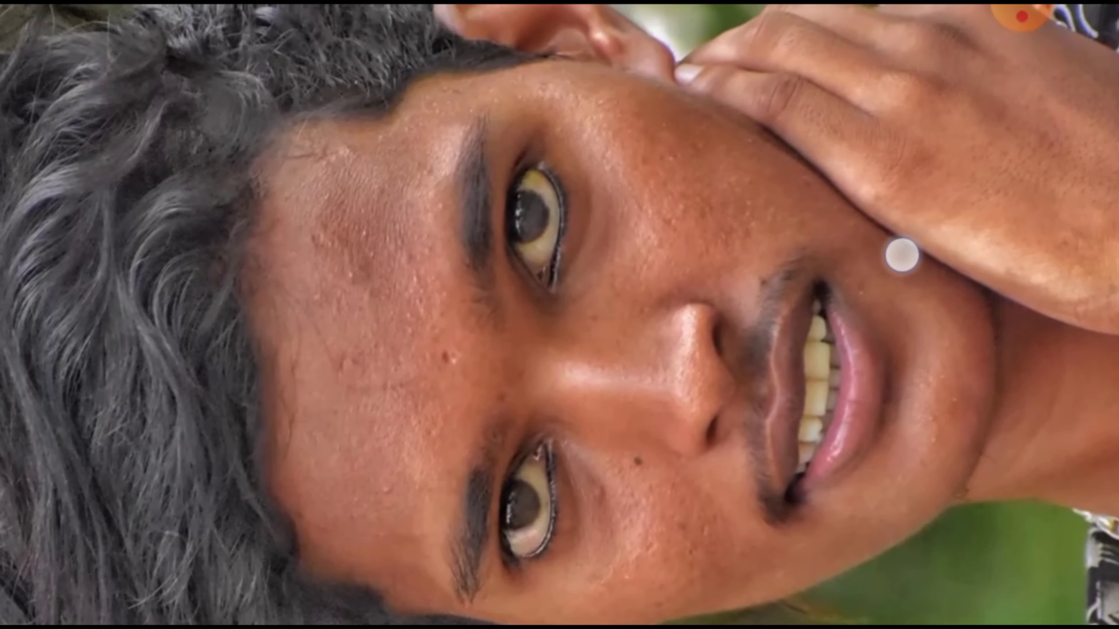
left_click(1022, 16)
left_click(1072, 131)
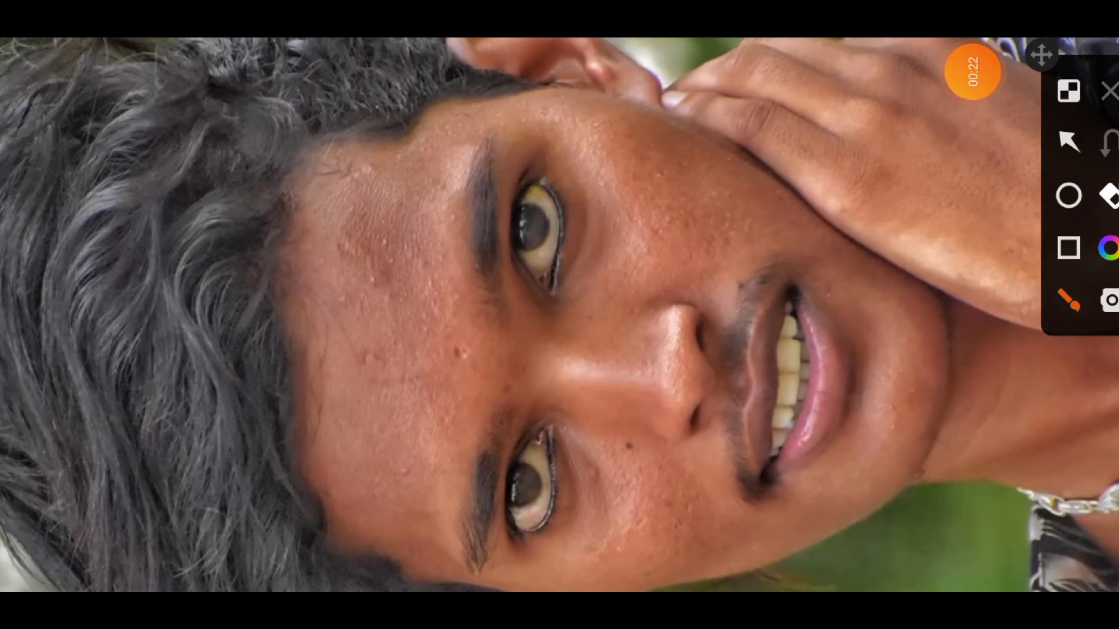
left_click(1069, 246)
mouse_move(391, 533)
left_mouse_down()
mouse_move(823, 225)
mouse_move(942, 76)
left_mouse_up()
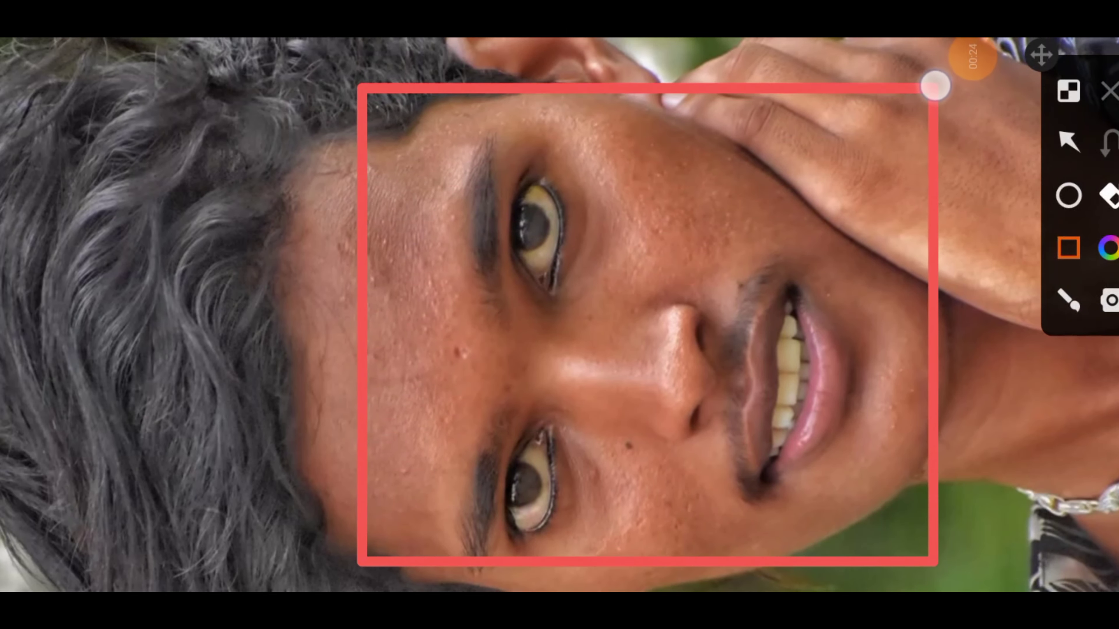
- Point arrows at the blemishes on the upper cheek, lower cheek and skin
left_click(1068, 141)
left_click_drag(788, 217, 707, 231)
left_click_drag(810, 447, 674, 474)
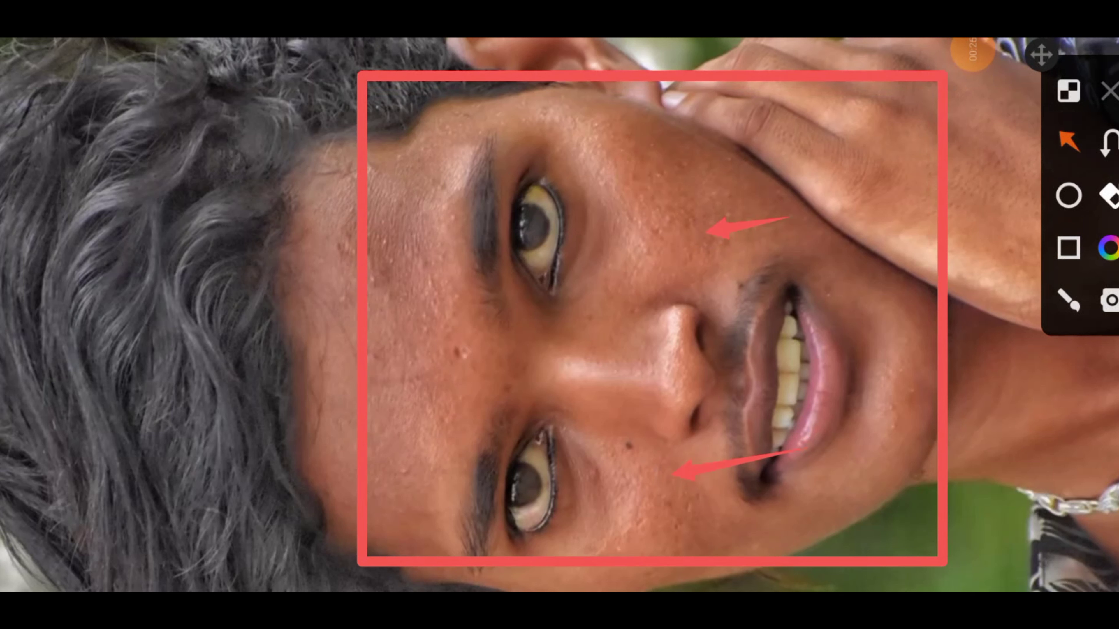
left_click_drag(462, 251, 447, 336)
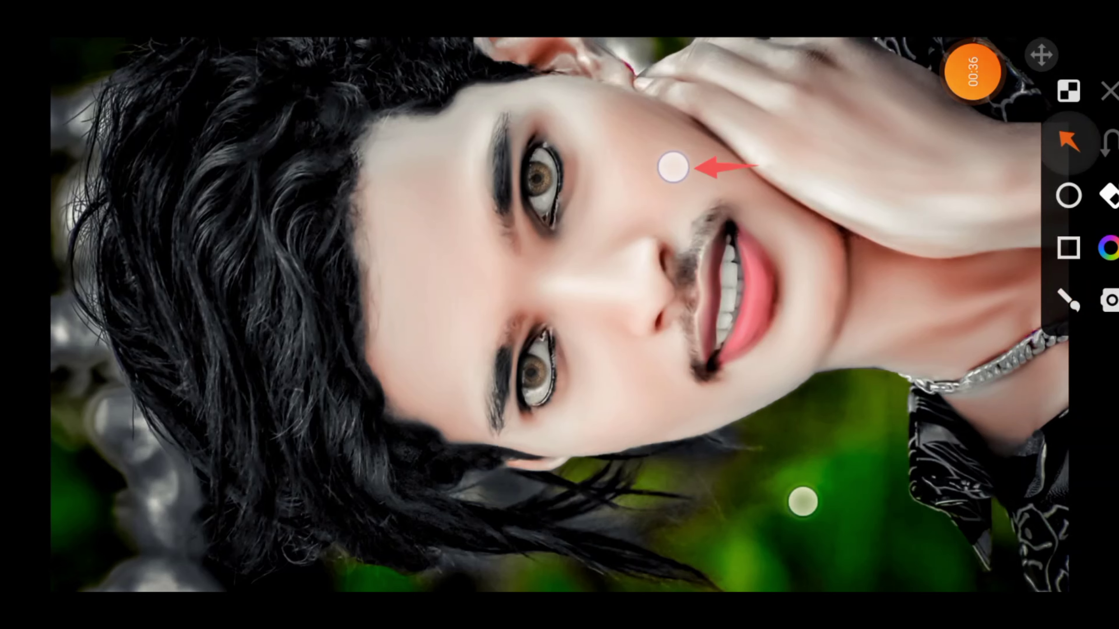
- On the retouched photo, mark the smoothed cheeks with arrows, clear them, and zoom in and out
left_click_drag(758, 165, 652, 159)
left_click_drag(826, 402, 689, 407)
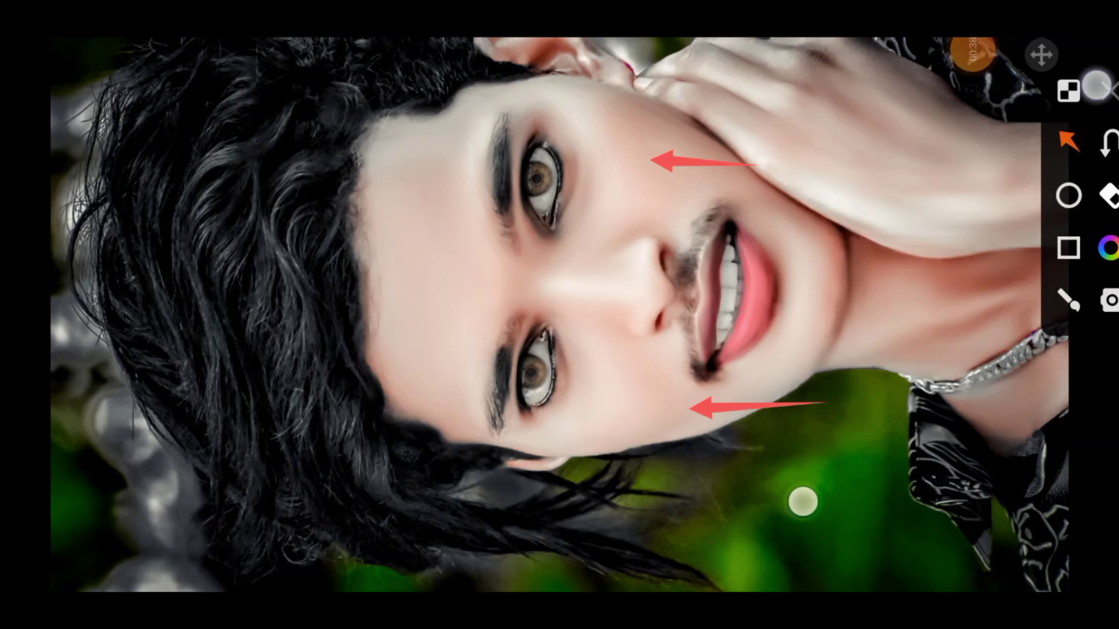
left_click(1096, 86)
scroll(637, 322, "up", 5)
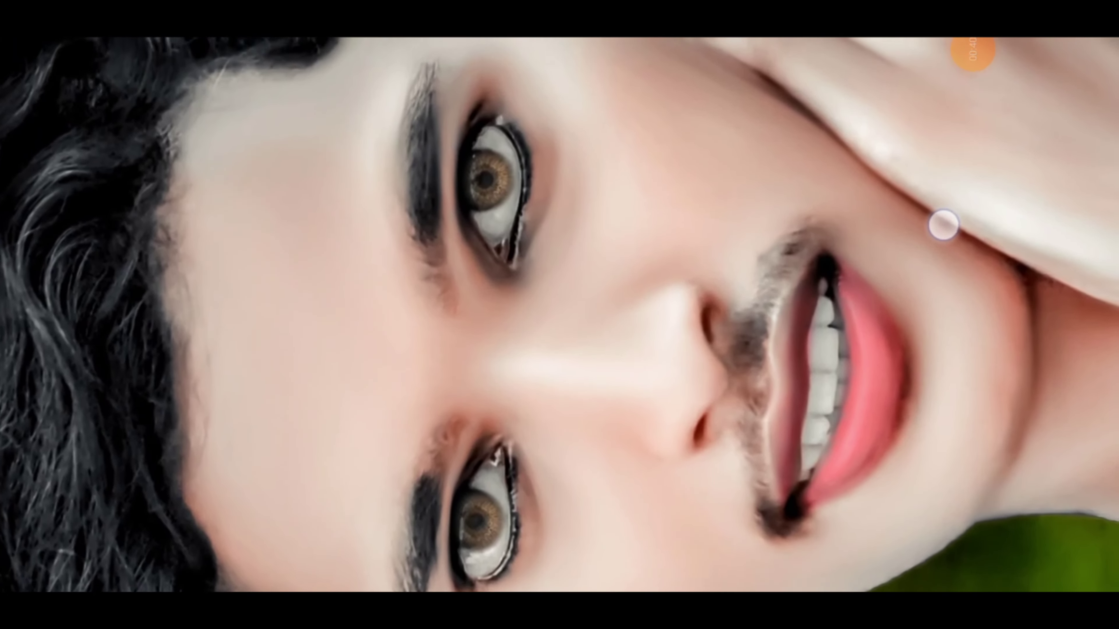
mouse_move(942, 226)
left_mouse_down()
mouse_move(931, 363)
mouse_move(909, 317)
mouse_move(894, 155)
mouse_move(884, 500)
left_mouse_up()
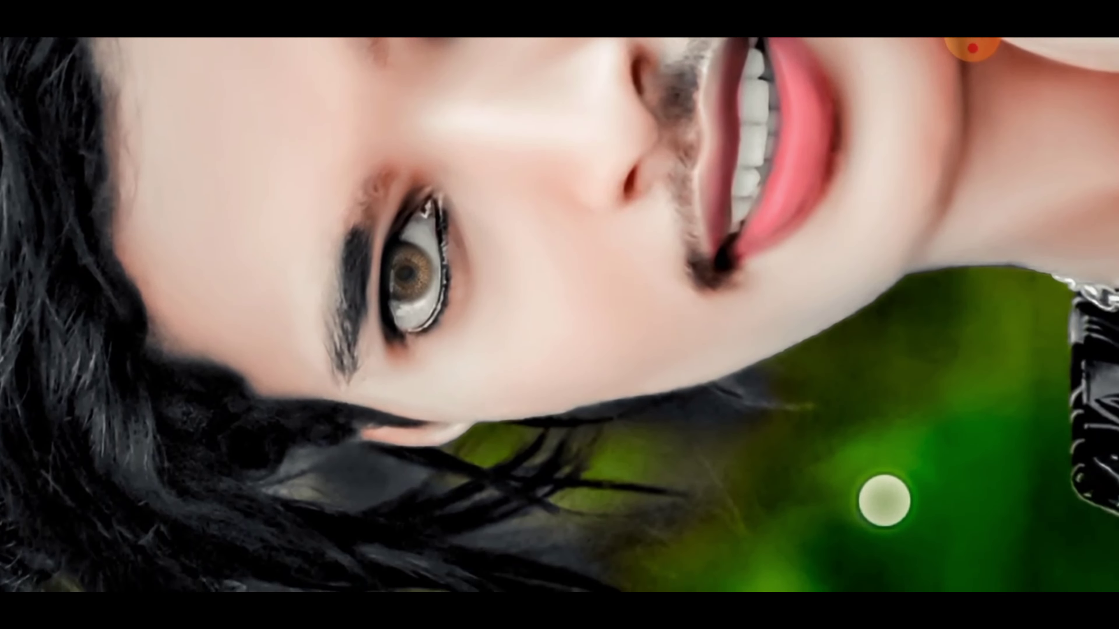
scroll(608, 328, "down", 5)
scroll(643, 339, "down", 2)
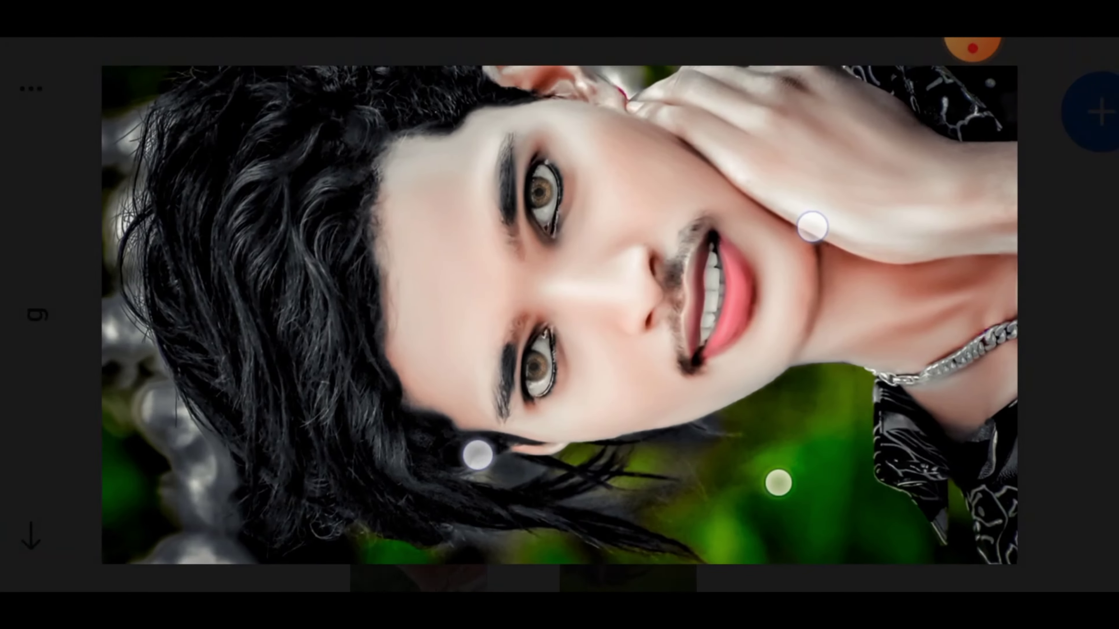
- Share the original portrait from Gallery to Snapseed
left_click(972, 49)
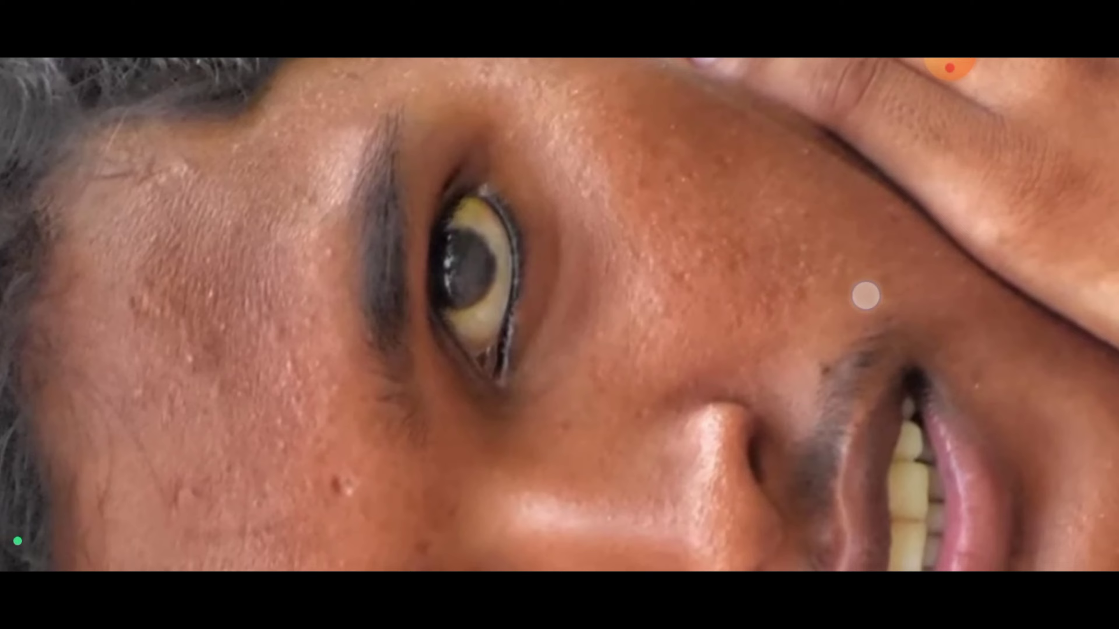
left_click(894, 324)
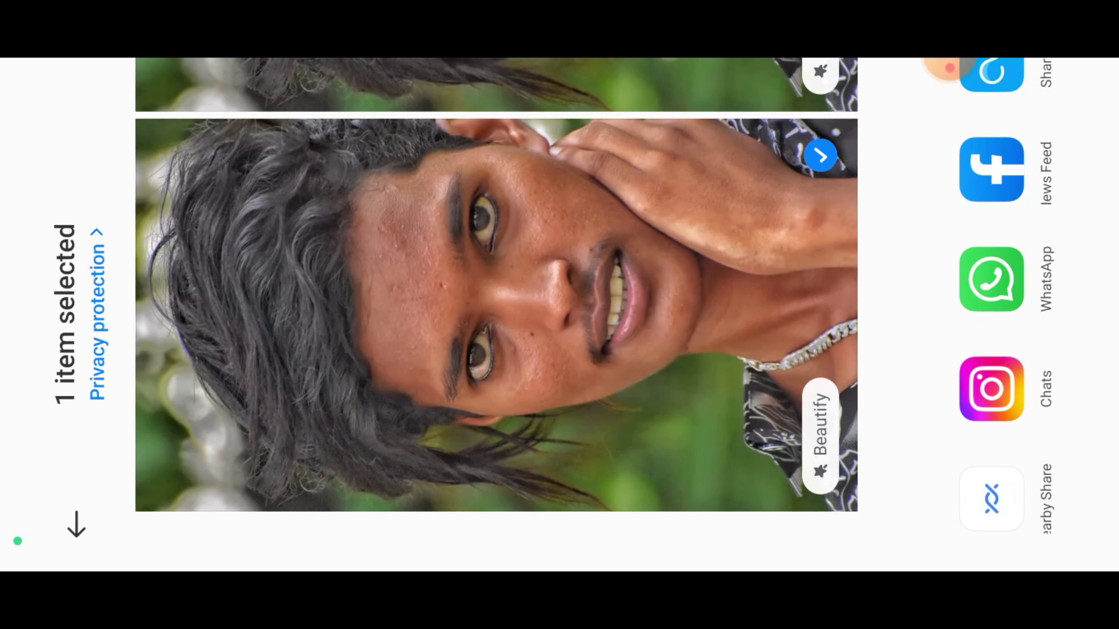
left_click_drag(1017, 219, 1066, 444)
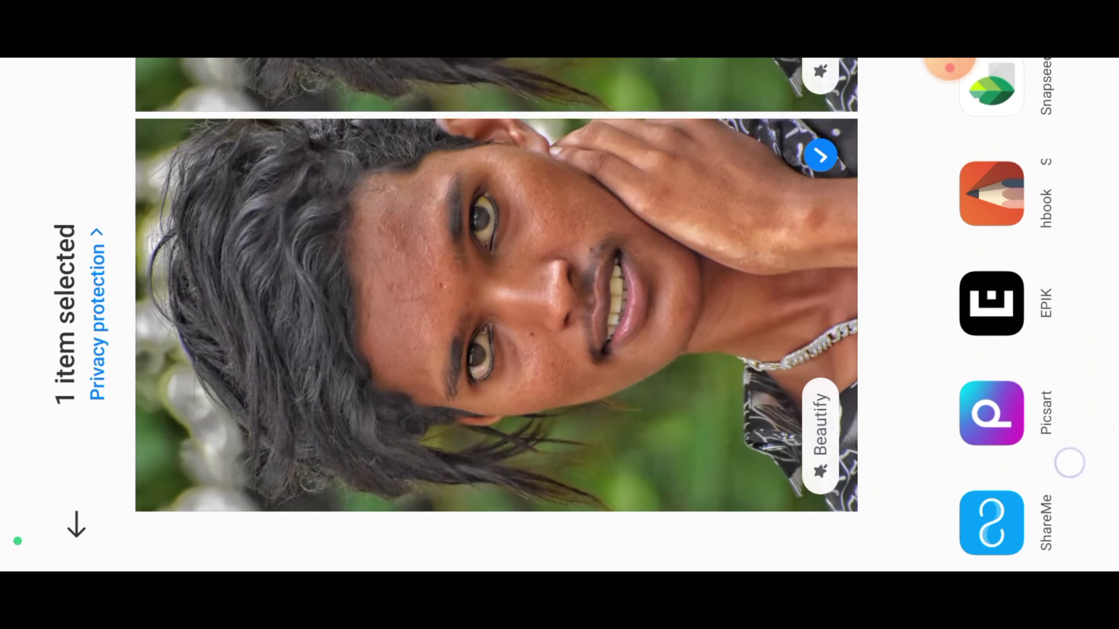
left_click_drag(1017, 207, 1019, 502)
left_click(991, 387)
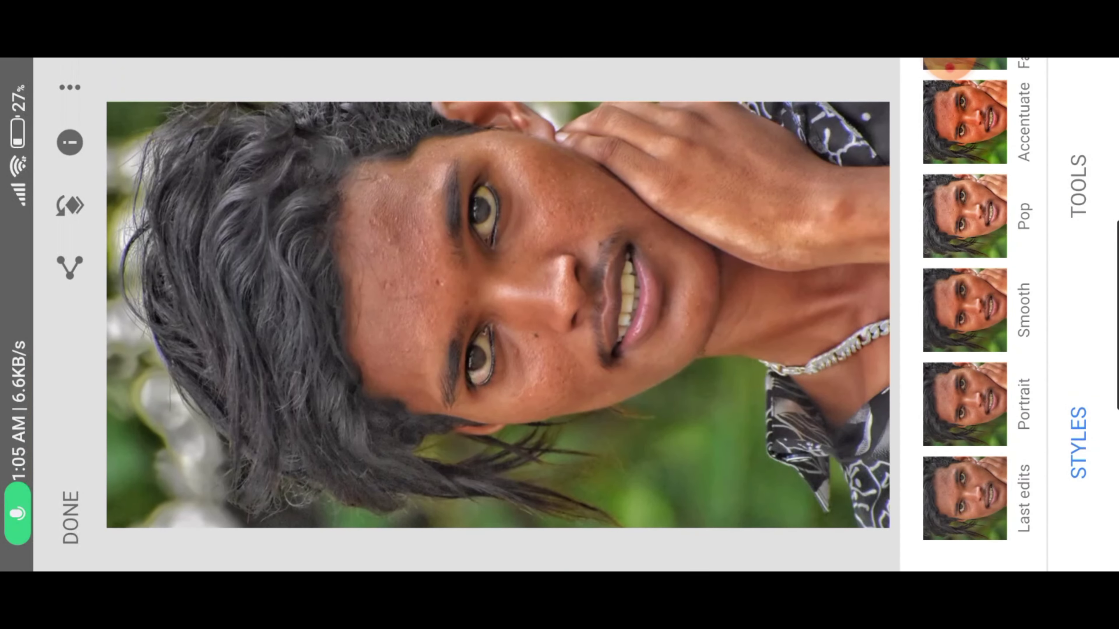
- In Tune image, set Ambiance +40, Saturation +7 and Highlights -56
left_click(1102, 184)
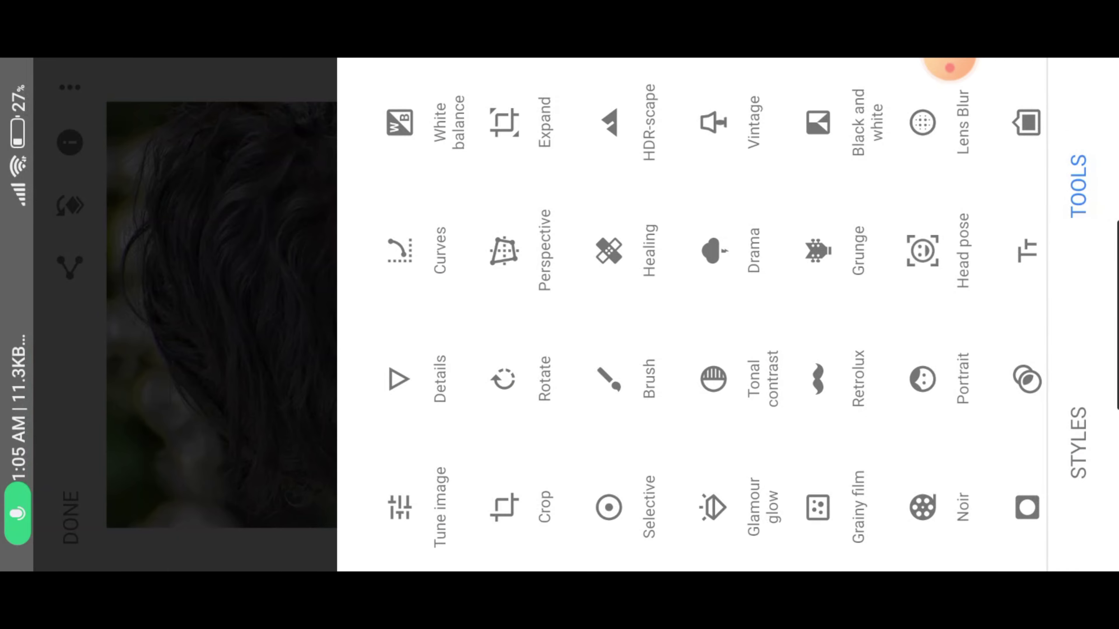
left_click(410, 502)
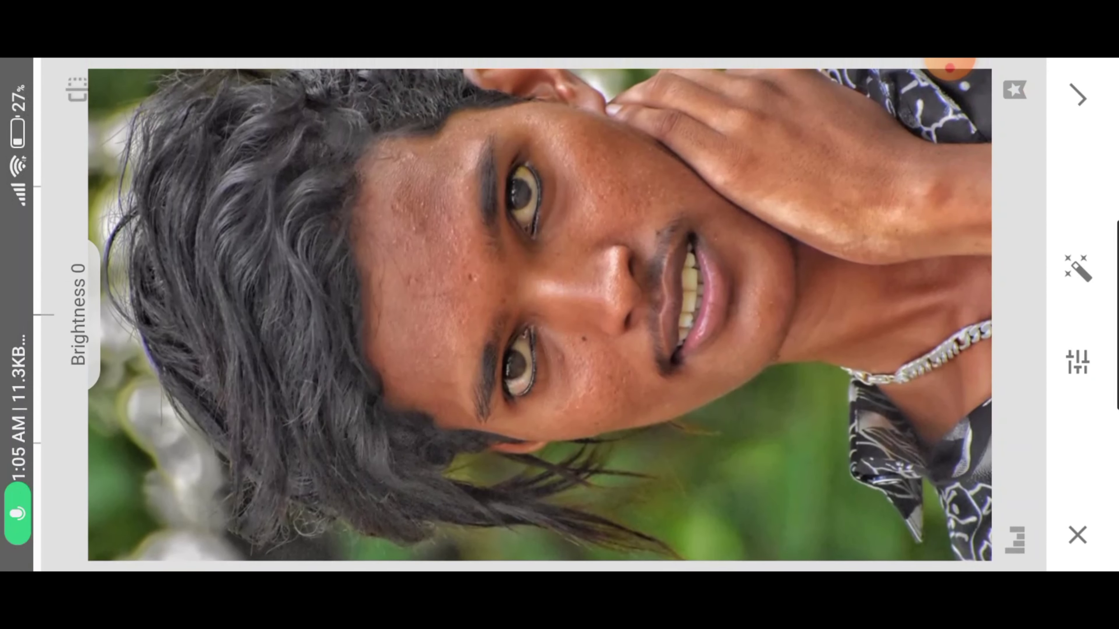
left_click_drag(877, 294, 787, 303)
left_click_drag(885, 329, 887, 262)
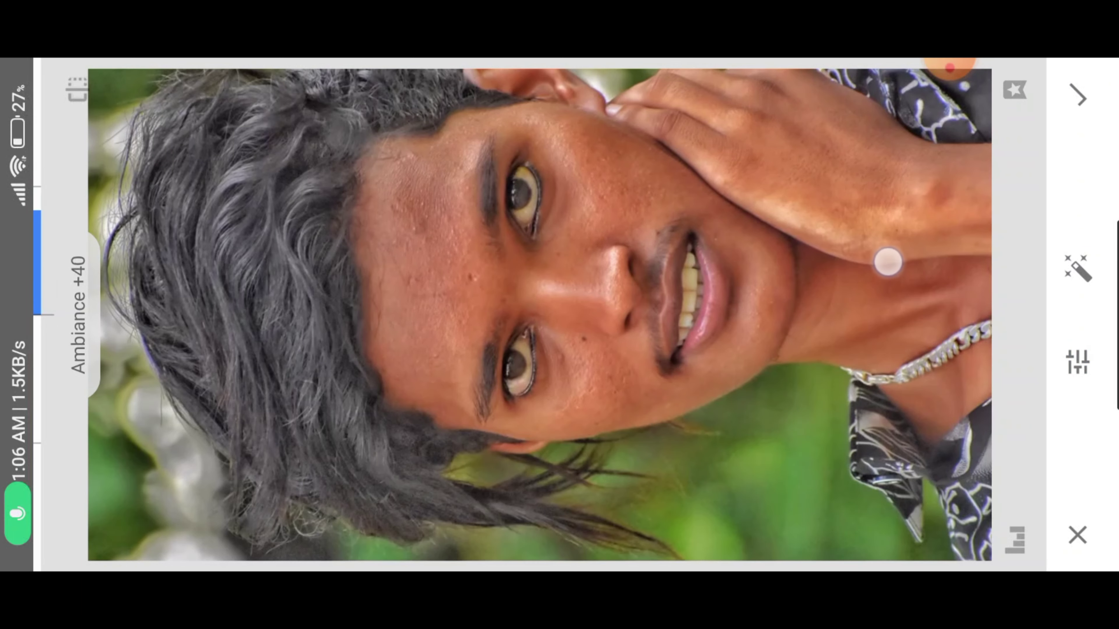
left_click_drag(974, 260, 814, 252)
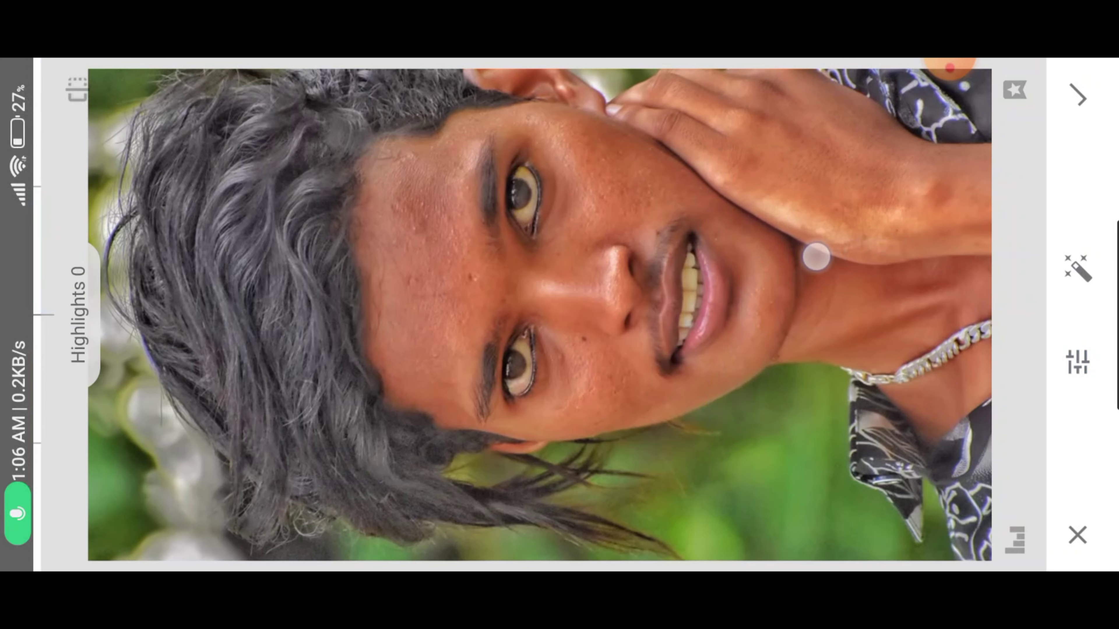
left_click_drag(867, 224, 871, 332)
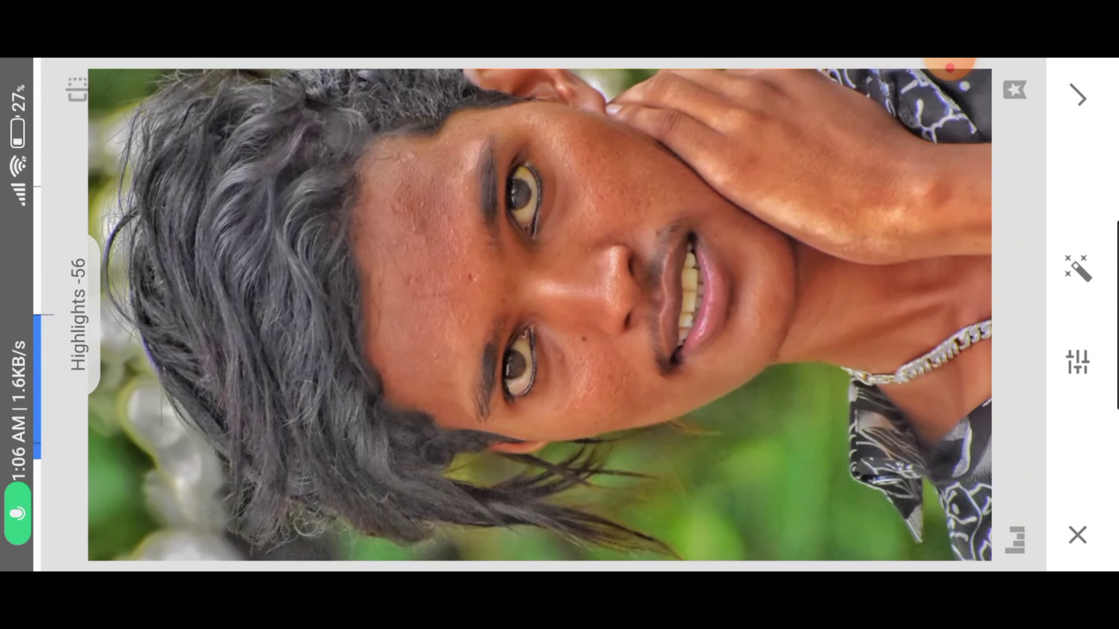
- Apply the Tune image edit and compare it against the original photo
left_click(1094, 131)
left_click(951, 202)
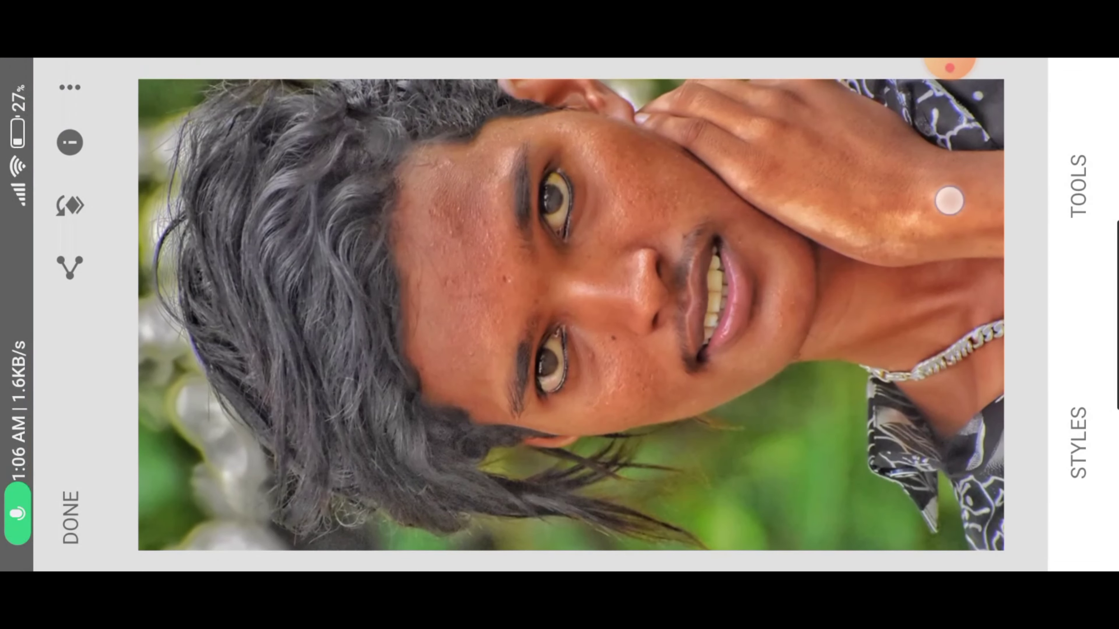
left_click(951, 202)
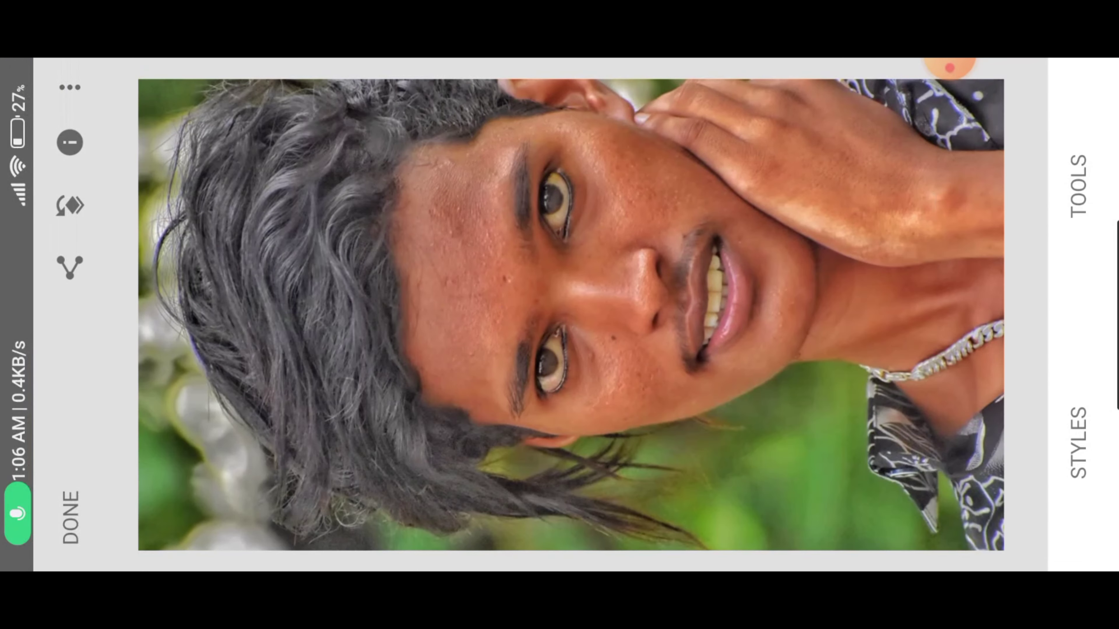
left_click(1079, 186)
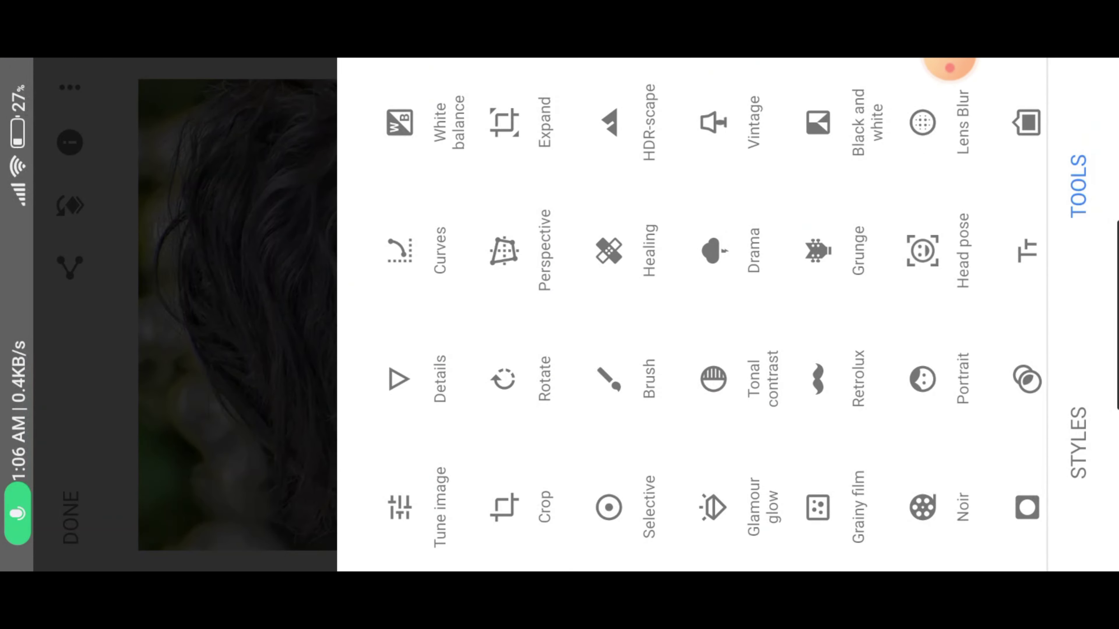
- Add a Selective point on the face, size it, and apply Brightness +51
left_click(647, 499)
left_click(633, 232)
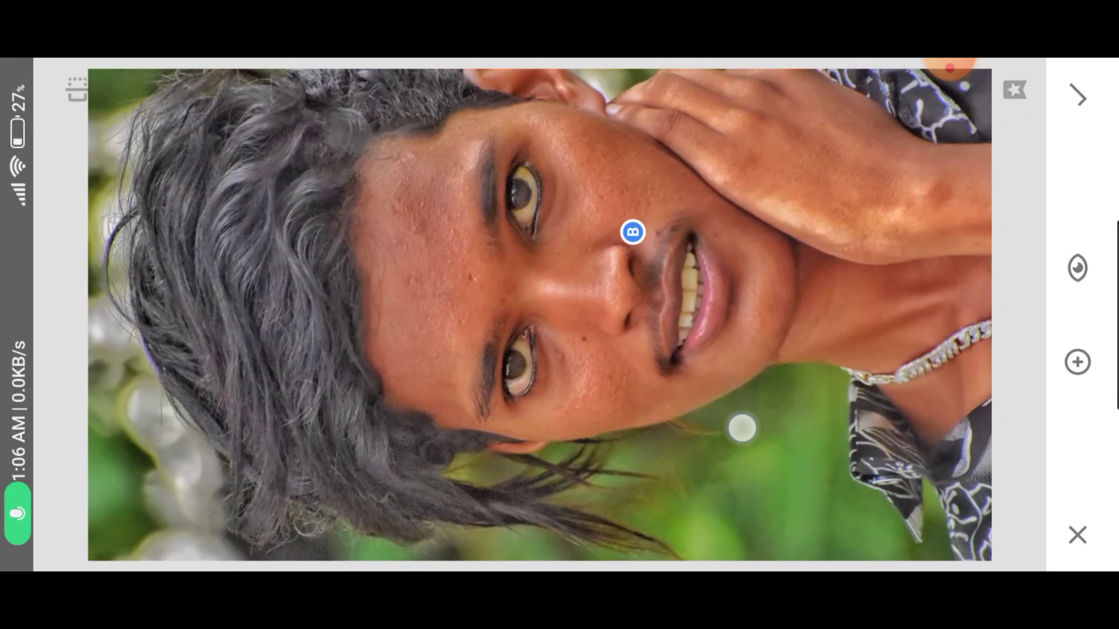
left_click_drag(742, 427, 736, 480)
mouse_move(961, 182)
left_mouse_down()
mouse_move(924, 197)
mouse_move(937, 171)
left_mouse_up()
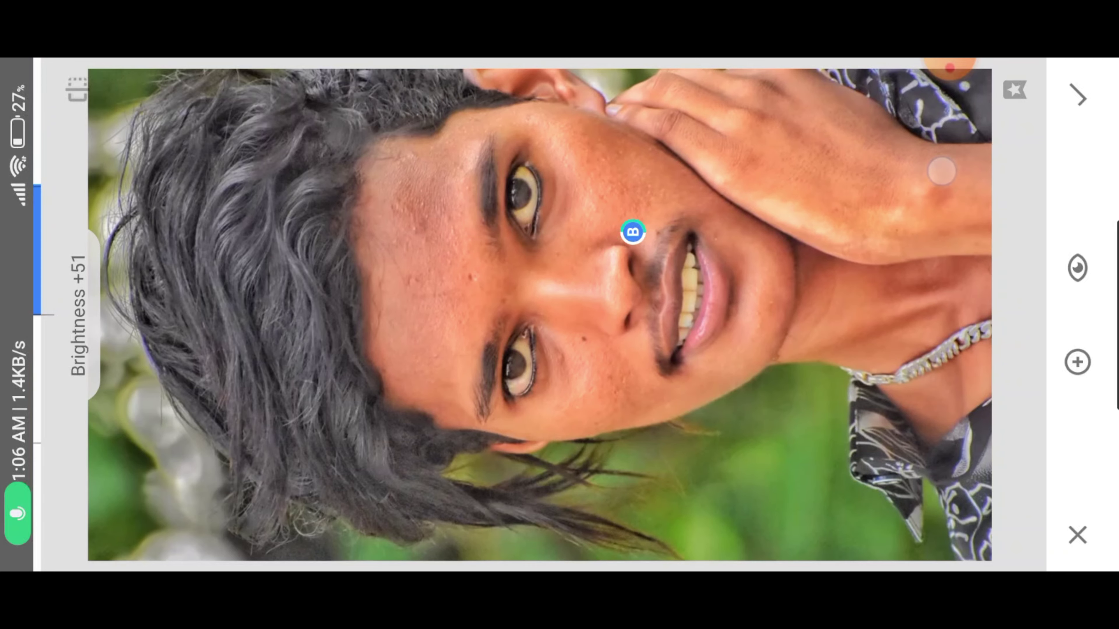
left_click(1078, 96)
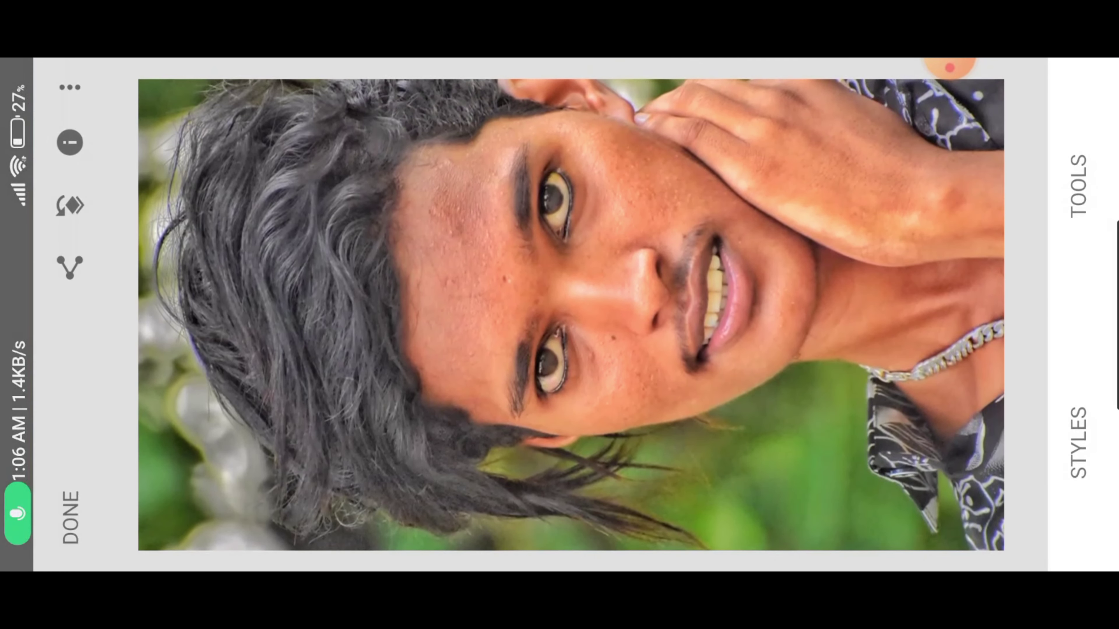
left_click(964, 190)
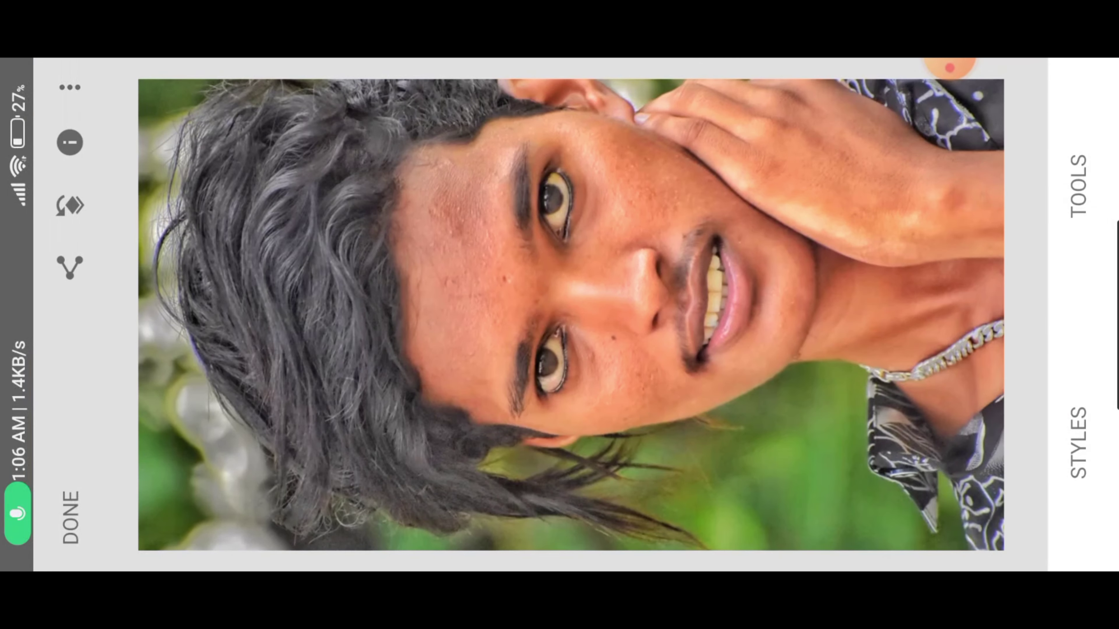
- Apply Portrait Combo 2 with Face Spotlight +38, Skin Smoothing +100 and Eye Clarity +21
left_click(1079, 185)
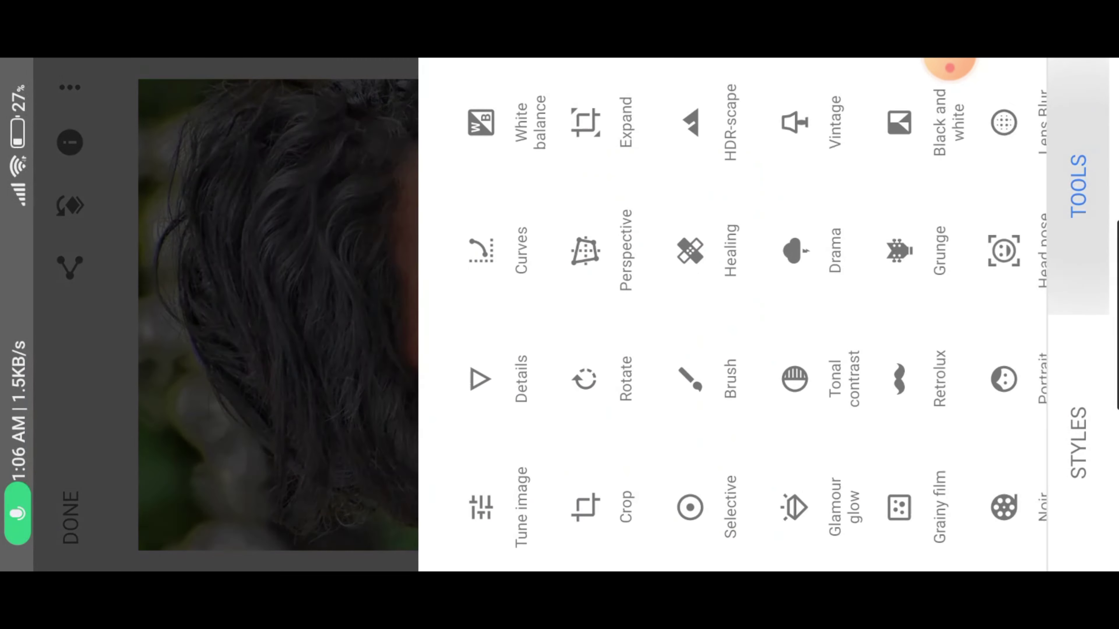
left_click_drag(978, 289, 845, 254)
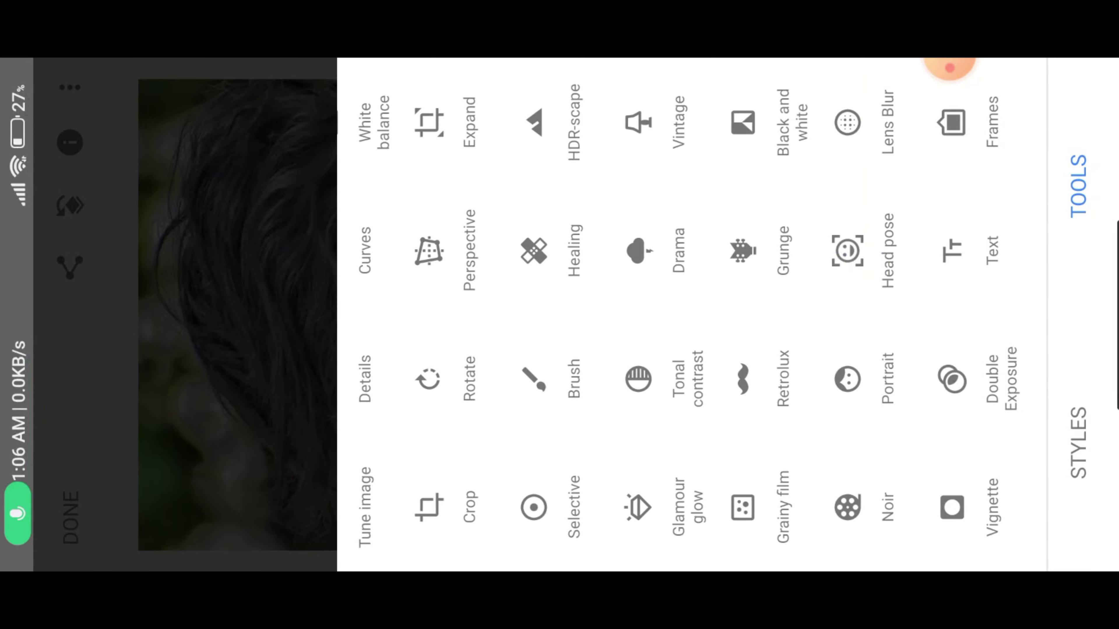
left_click(847, 379)
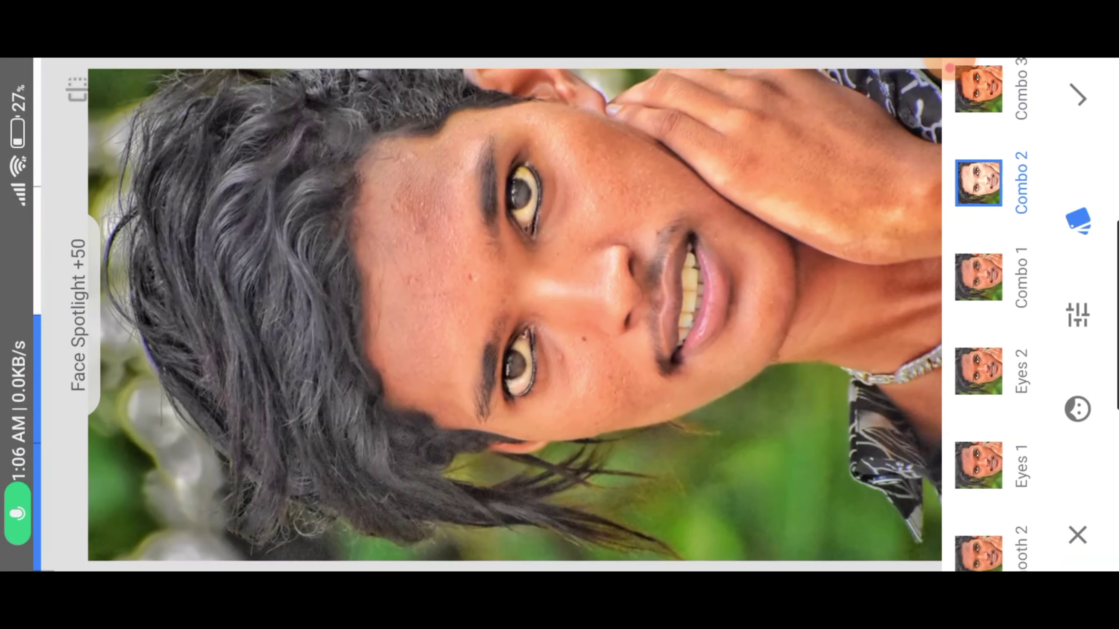
mouse_move(841, 300)
left_mouse_down()
mouse_move(874, 323)
mouse_move(919, 292)
mouse_move(840, 303)
mouse_move(871, 151)
mouse_move(882, 201)
left_mouse_up()
mouse_move(924, 291)
left_mouse_down()
mouse_move(844, 295)
mouse_move(873, 177)
mouse_move(869, 218)
mouse_move(925, 418)
mouse_move(839, 319)
mouse_move(799, 312)
left_mouse_up()
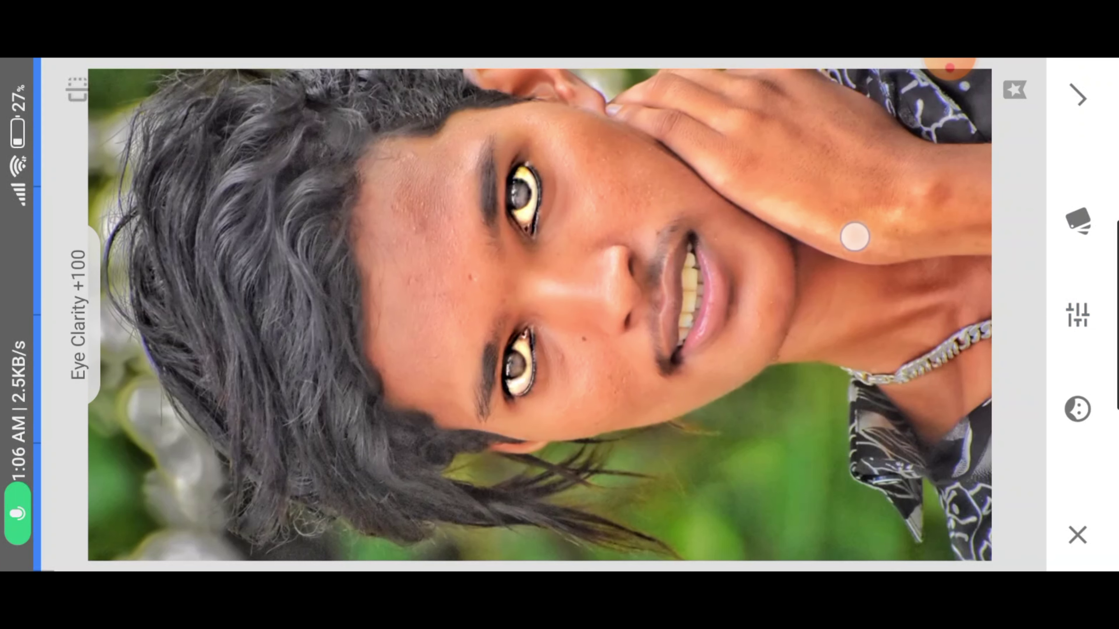
mouse_move(869, 353)
left_mouse_down()
mouse_move(897, 495)
mouse_move(858, 362)
mouse_move(863, 325)
left_mouse_up()
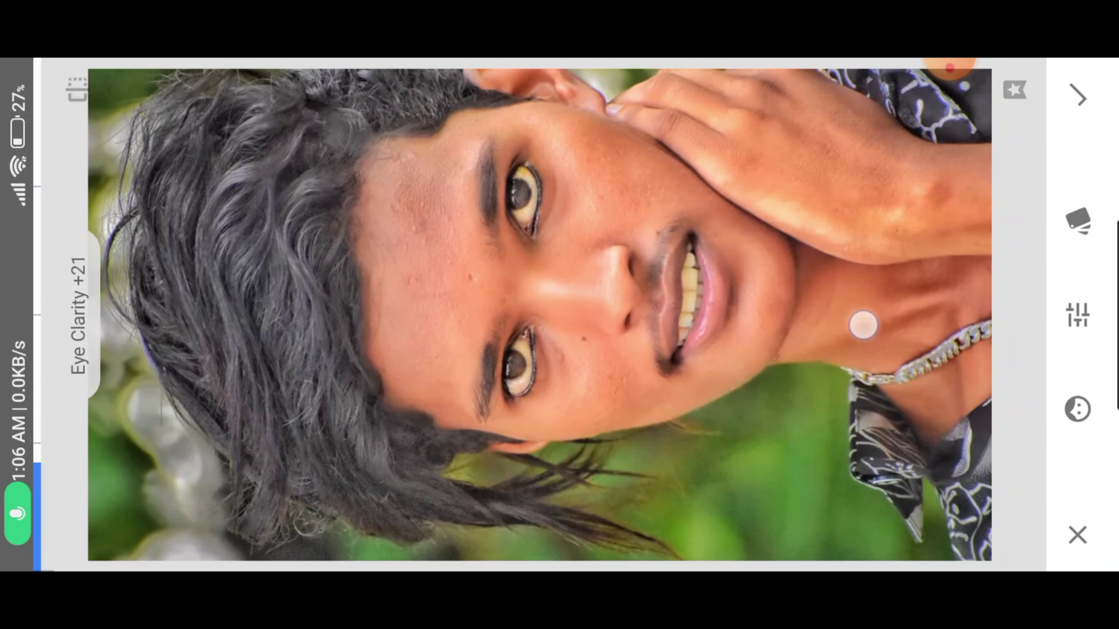
left_click(1078, 96)
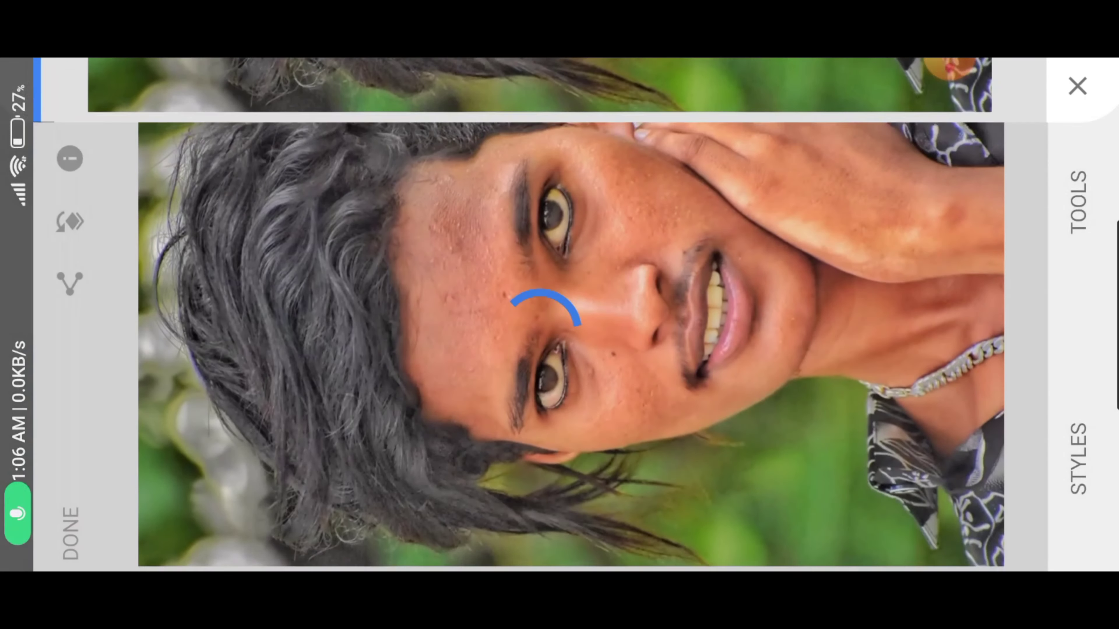
left_click(924, 220)
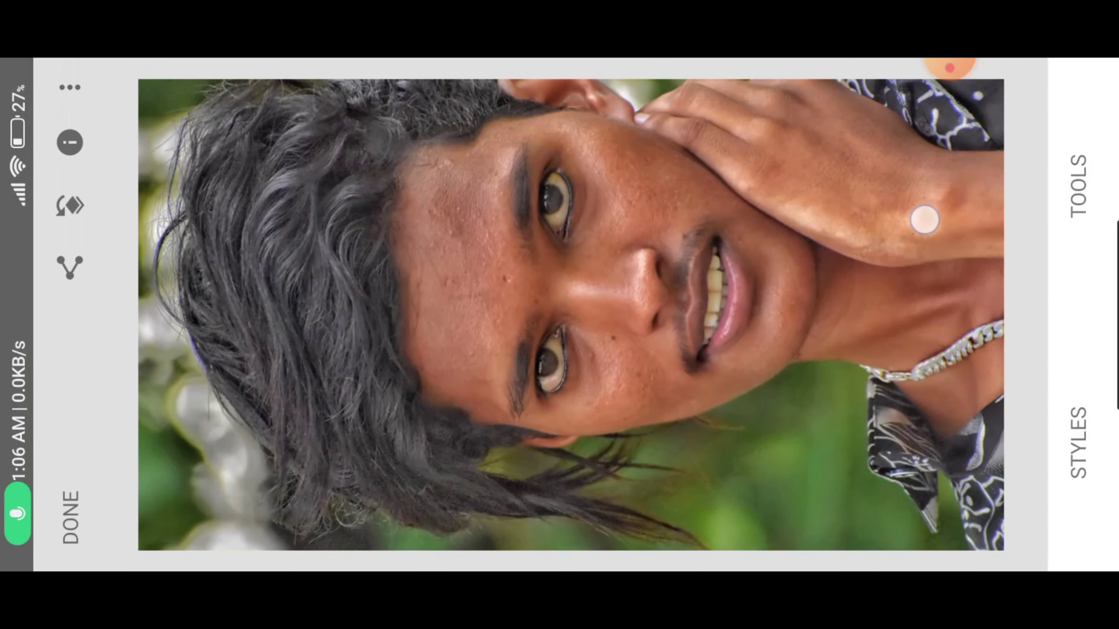
- Apply Details with Structure +29 and Sharpening +68, then compare with the original
left_click(924, 219)
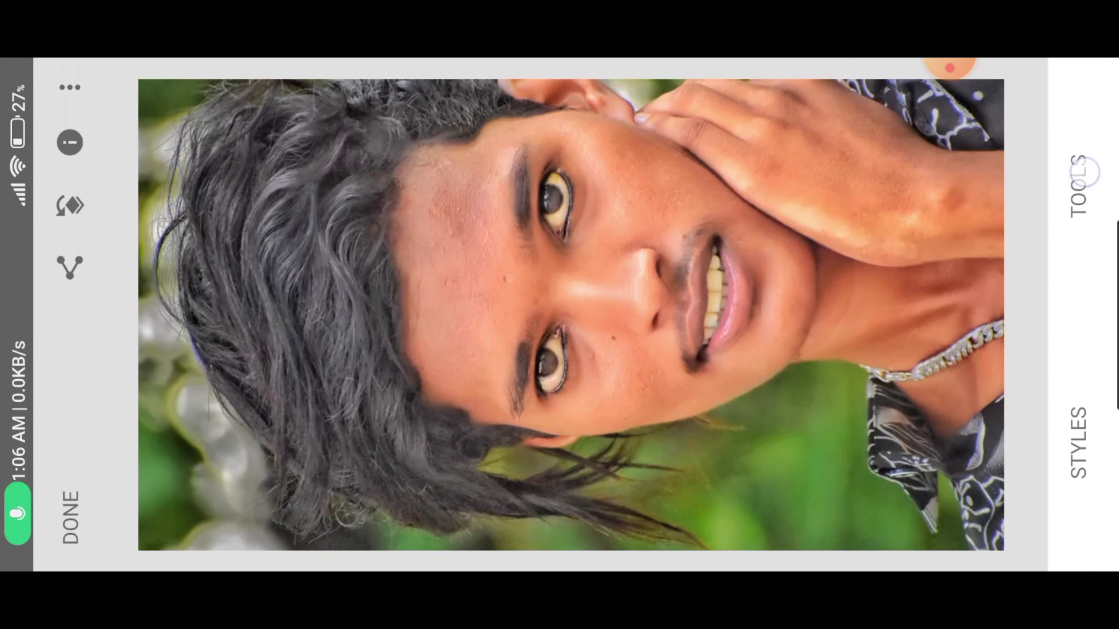
left_click(1084, 172)
left_click(426, 394)
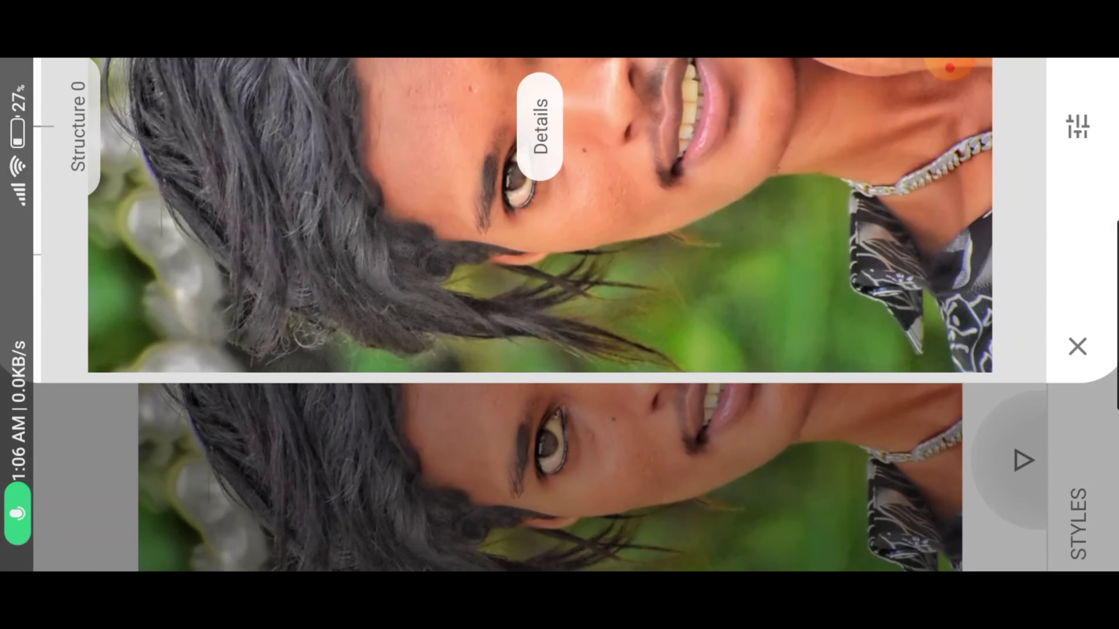
mouse_move(873, 333)
left_mouse_down()
mouse_move(914, 271)
mouse_move(874, 255)
mouse_move(914, 206)
left_mouse_up()
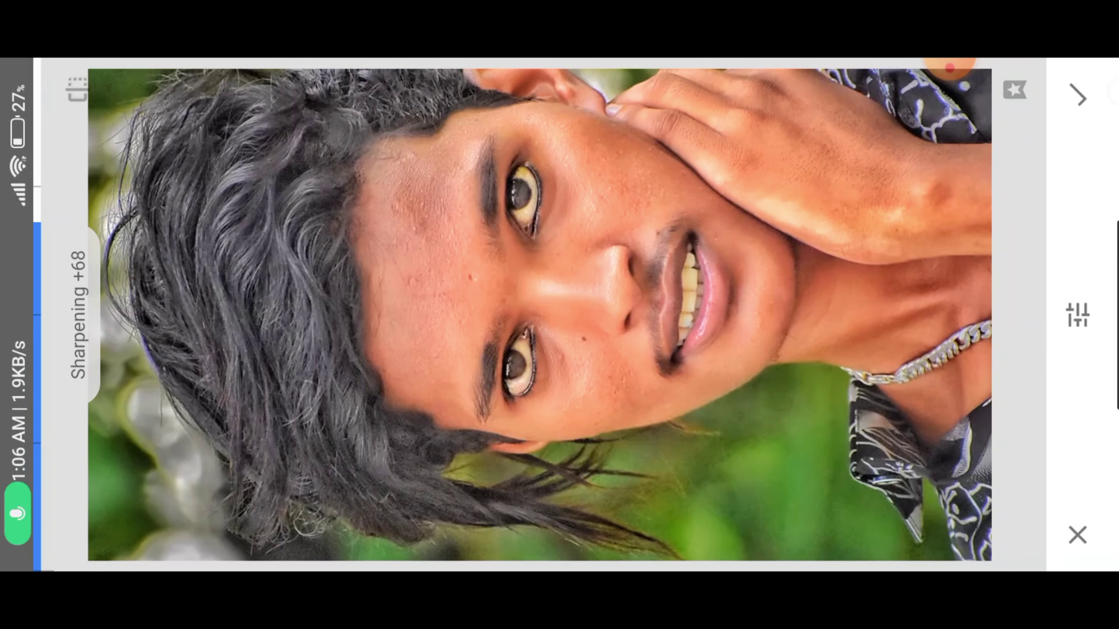
left_click(1080, 96)
left_click(874, 194)
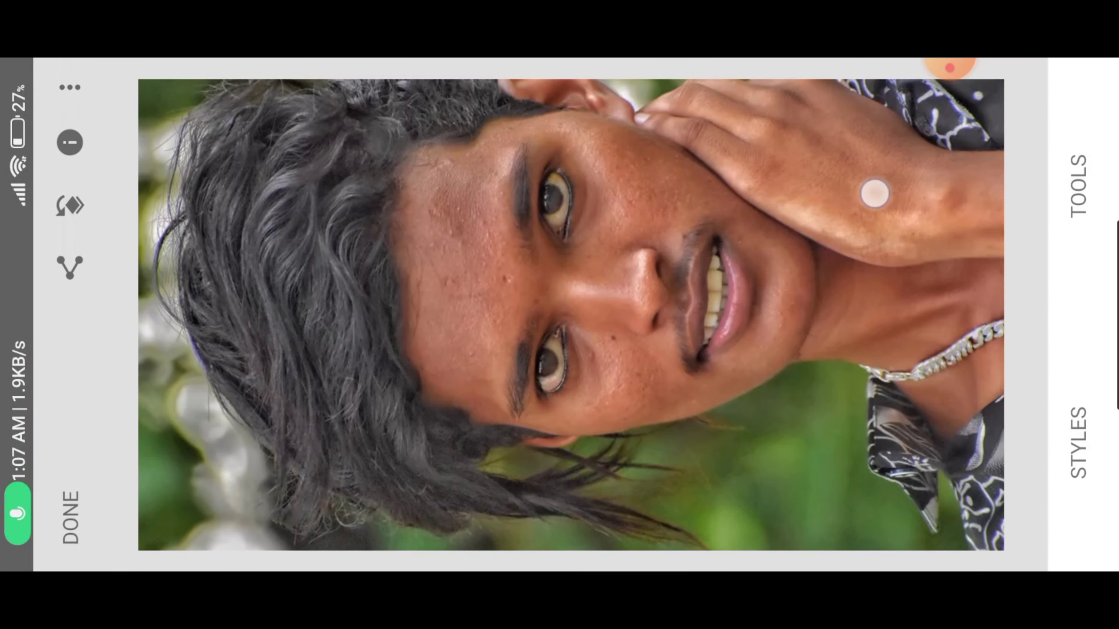
- Export the edited portrait from Snapseed and share it to Sketchbook
left_click(874, 194)
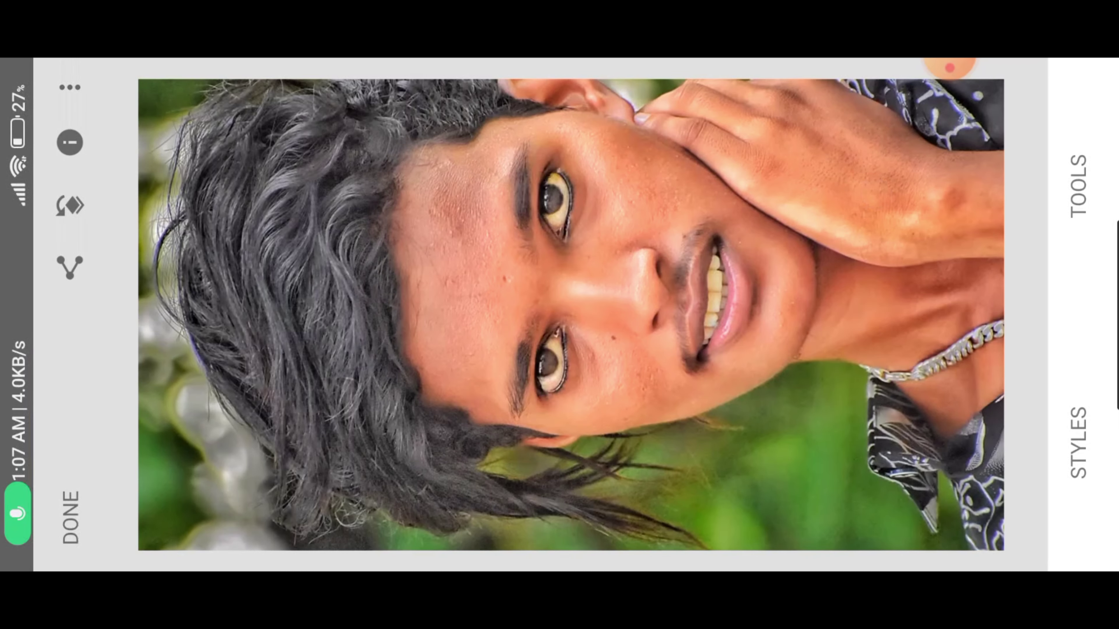
left_click(949, 71)
left_click(991, 163)
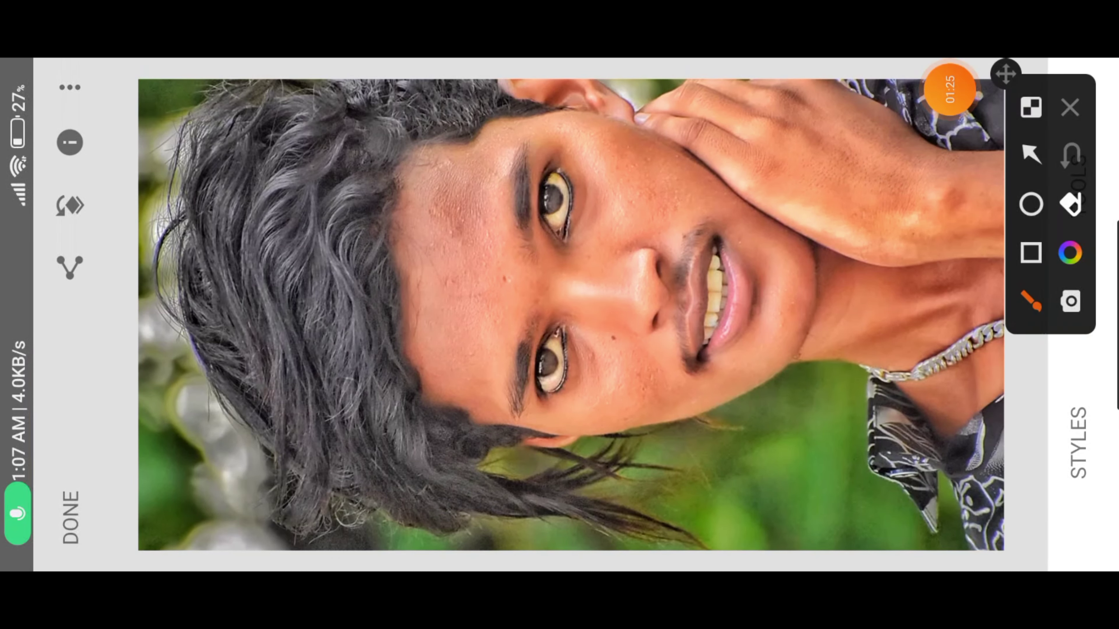
left_click(1031, 153)
left_click_drag(744, 473, 651, 413)
left_click_drag(221, 377, 103, 294)
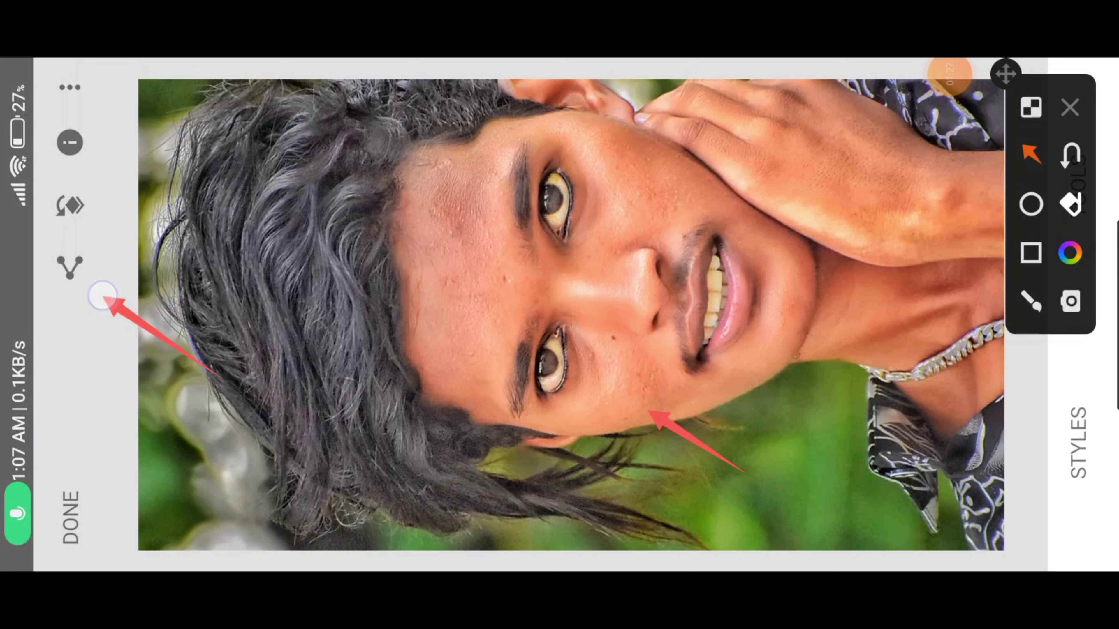
left_click(1070, 108)
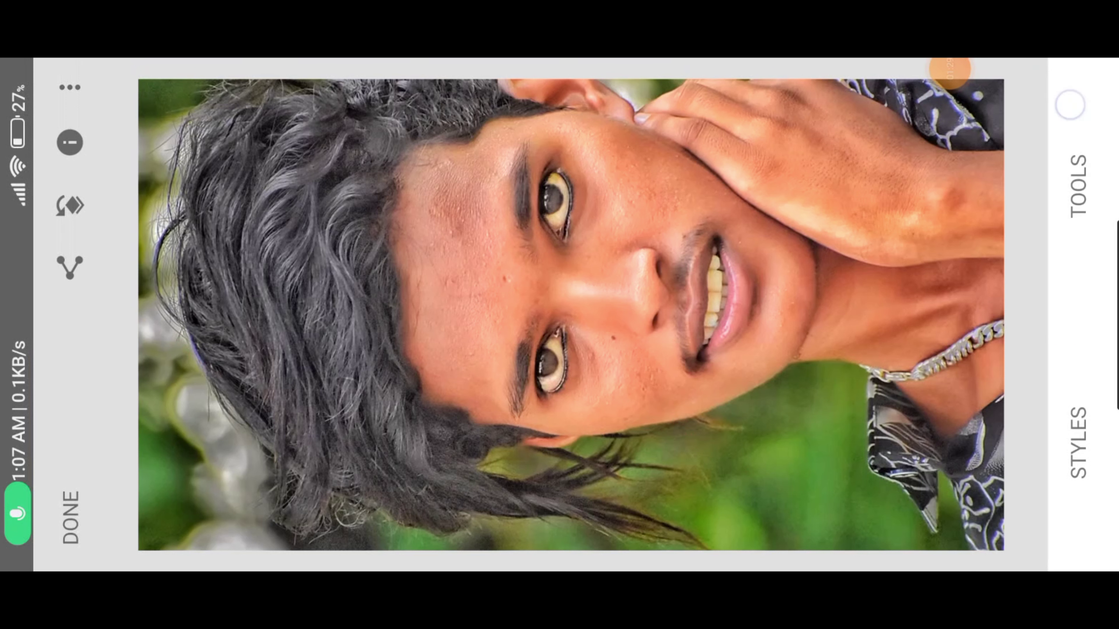
left_click(70, 259)
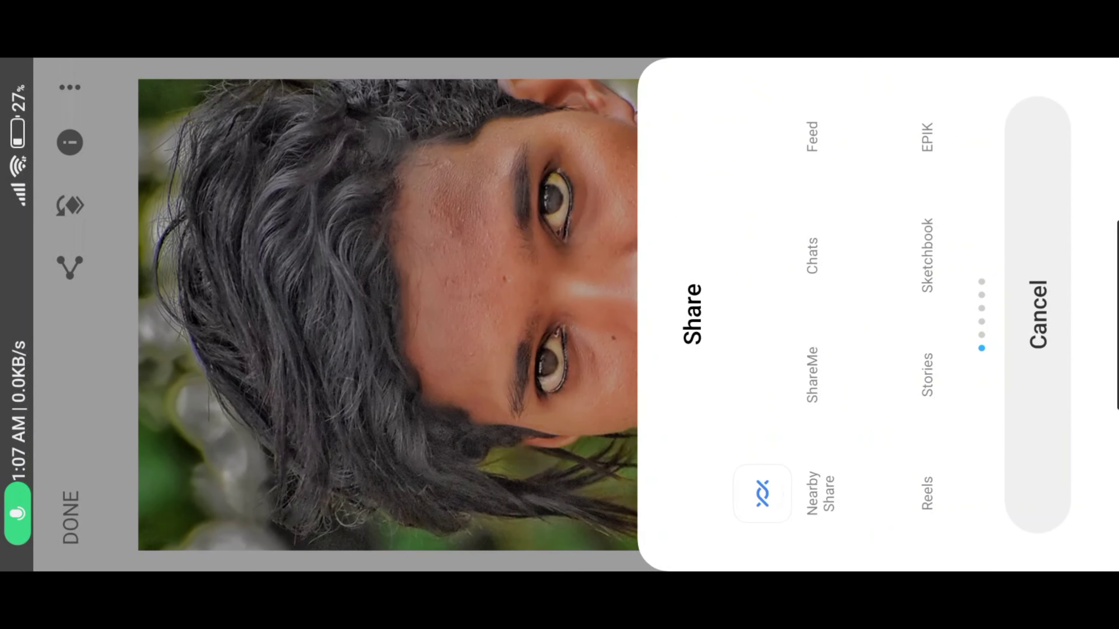
left_click(894, 258)
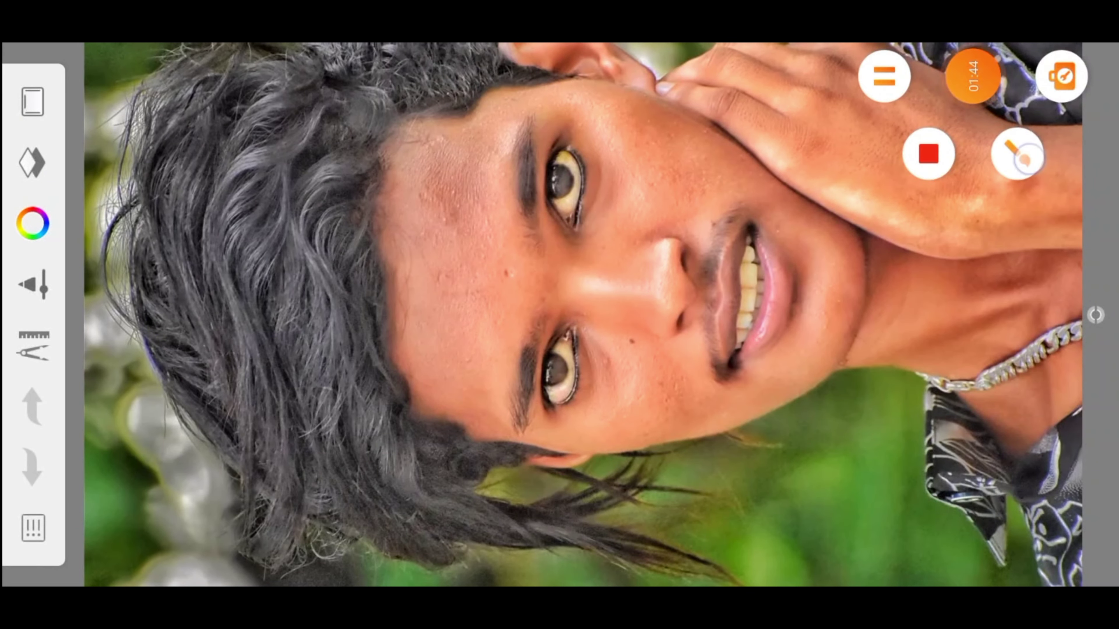
left_click(1017, 154)
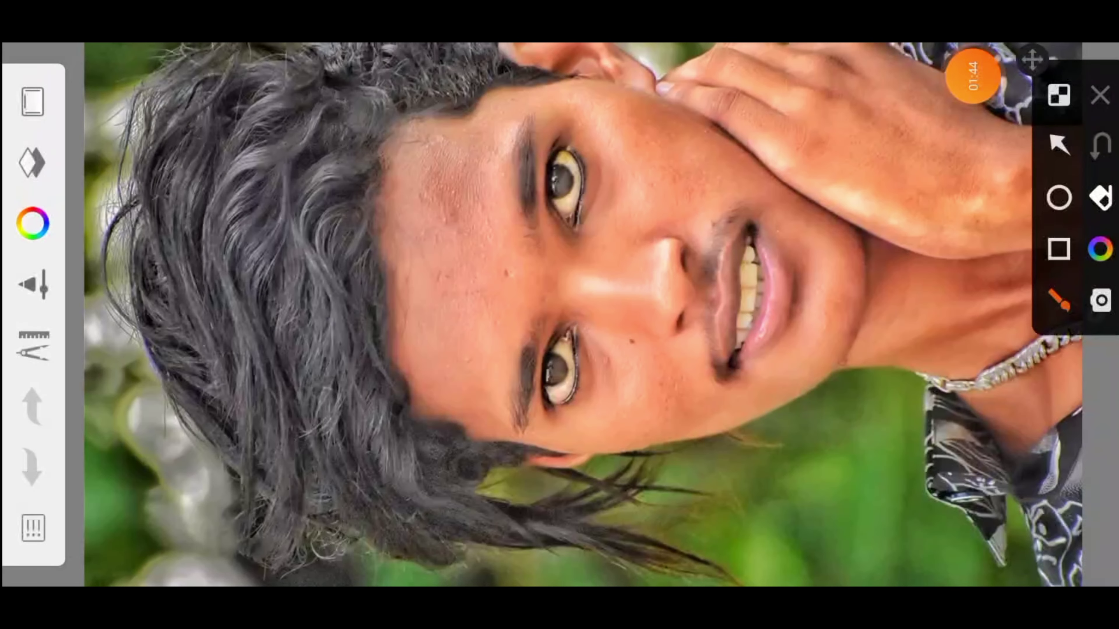
left_click(1059, 197)
left_click_drag(637, 203, 723, 132)
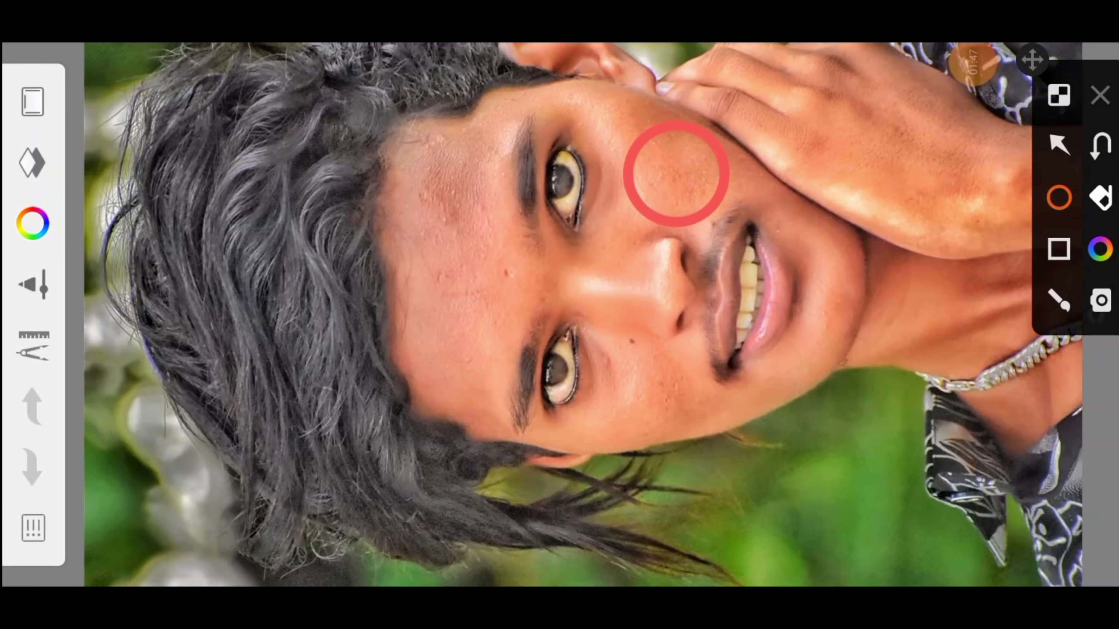
left_click_drag(630, 450, 718, 379)
left_click_drag(468, 296, 540, 239)
left_click_drag(408, 234, 476, 166)
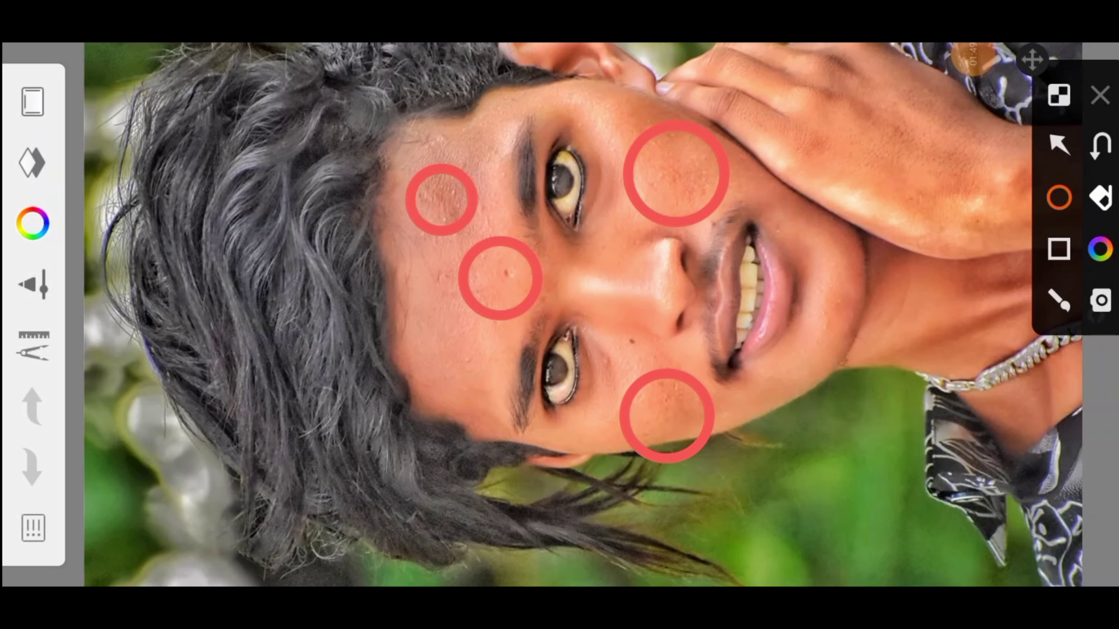
left_click(1100, 95)
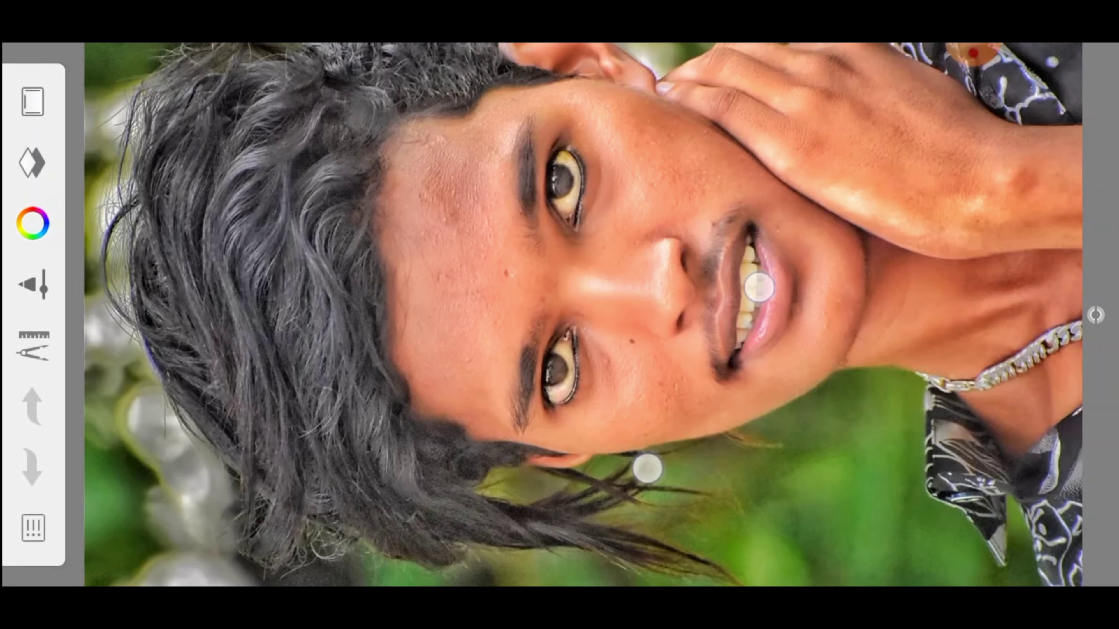
scroll(701, 374, "up", 5)
scroll(749, 352, "up", 3)
left_click_drag(675, 526, 731, 525)
- Pick the Synthetic Oil brush from the Brush Library and highlight it with screen annotations
left_click(40, 276)
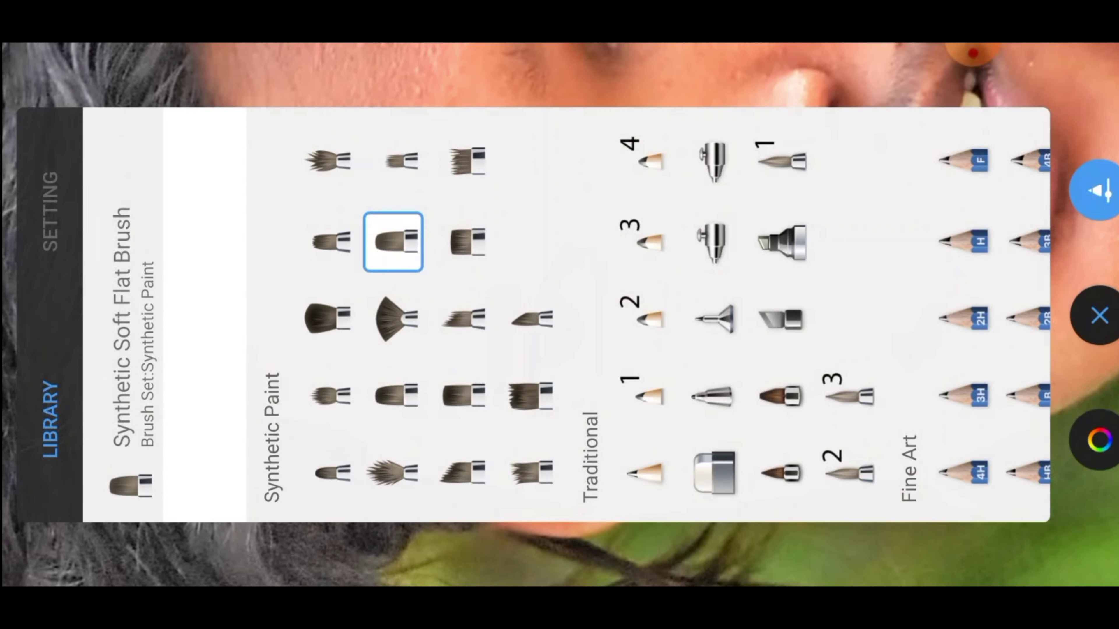
left_click_drag(681, 316, 852, 320)
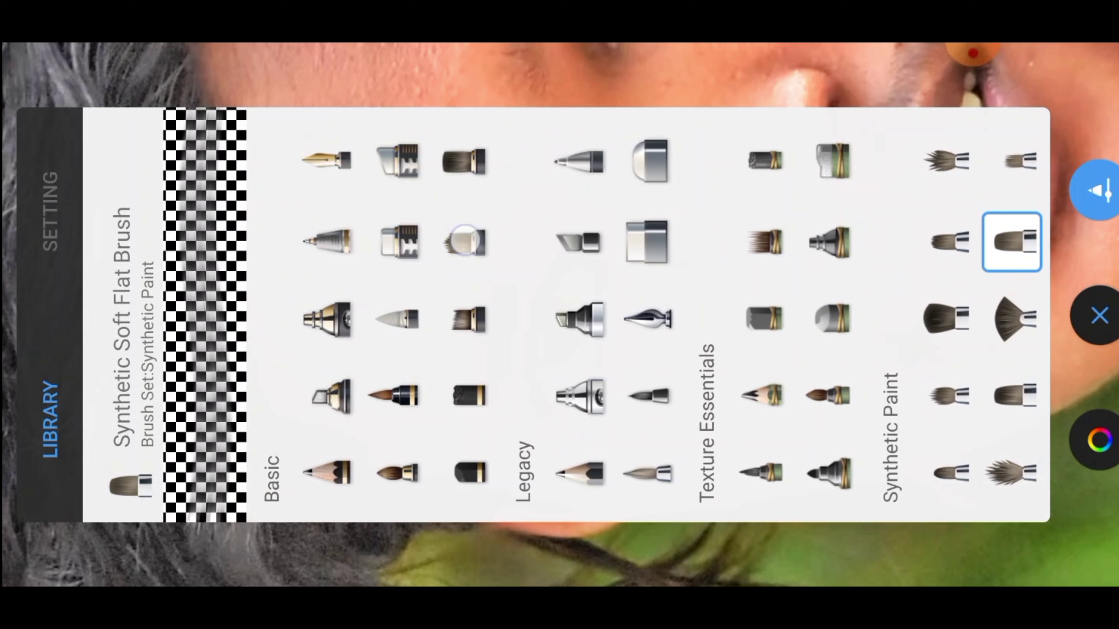
left_click(465, 240)
left_click(974, 53)
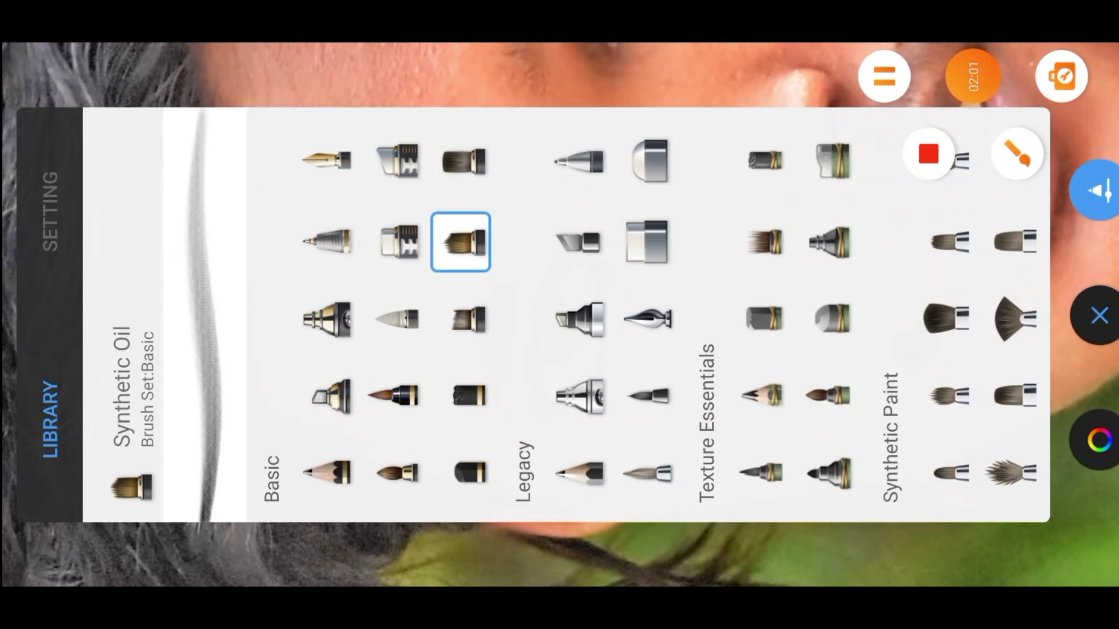
left_click(1029, 162)
left_click_drag(388, 316, 531, 173)
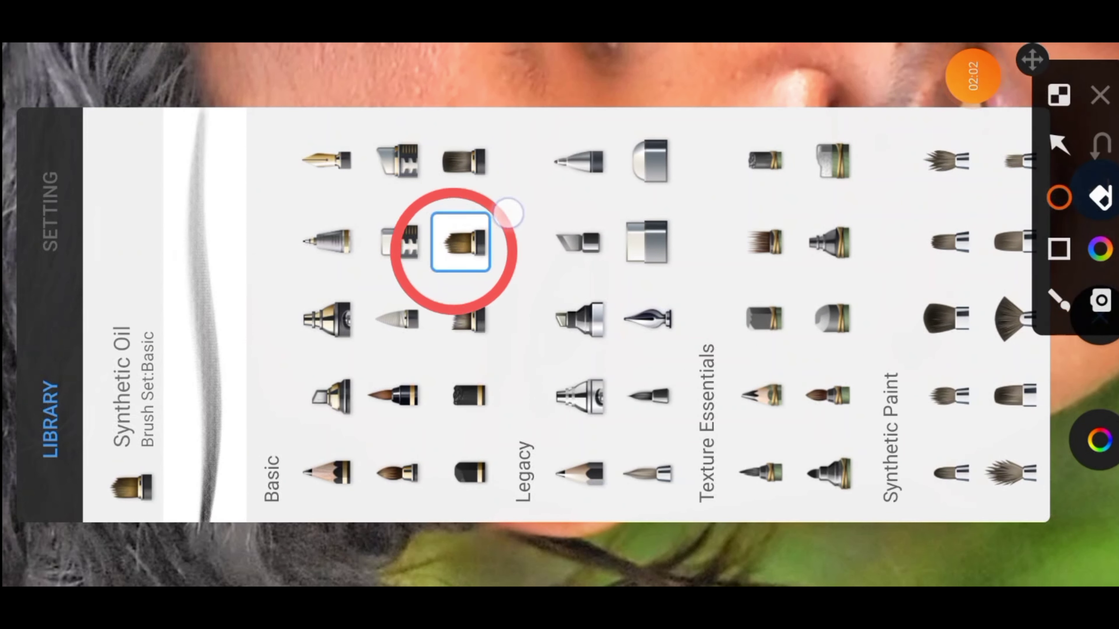
left_click(1100, 146)
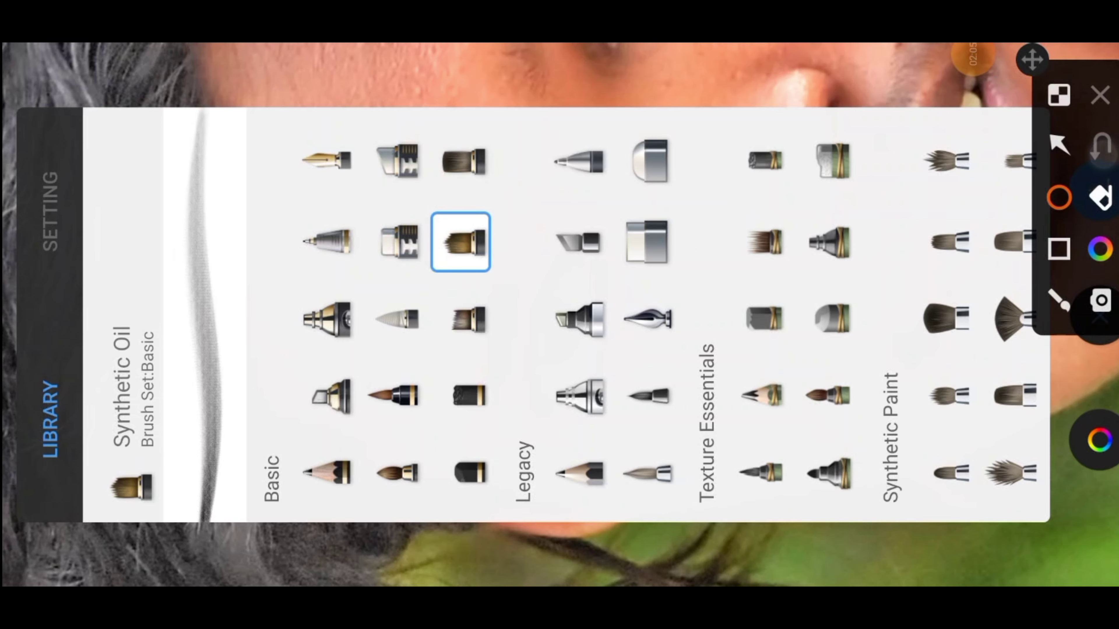
left_click(1059, 143)
left_click_drag(224, 324, 73, 221)
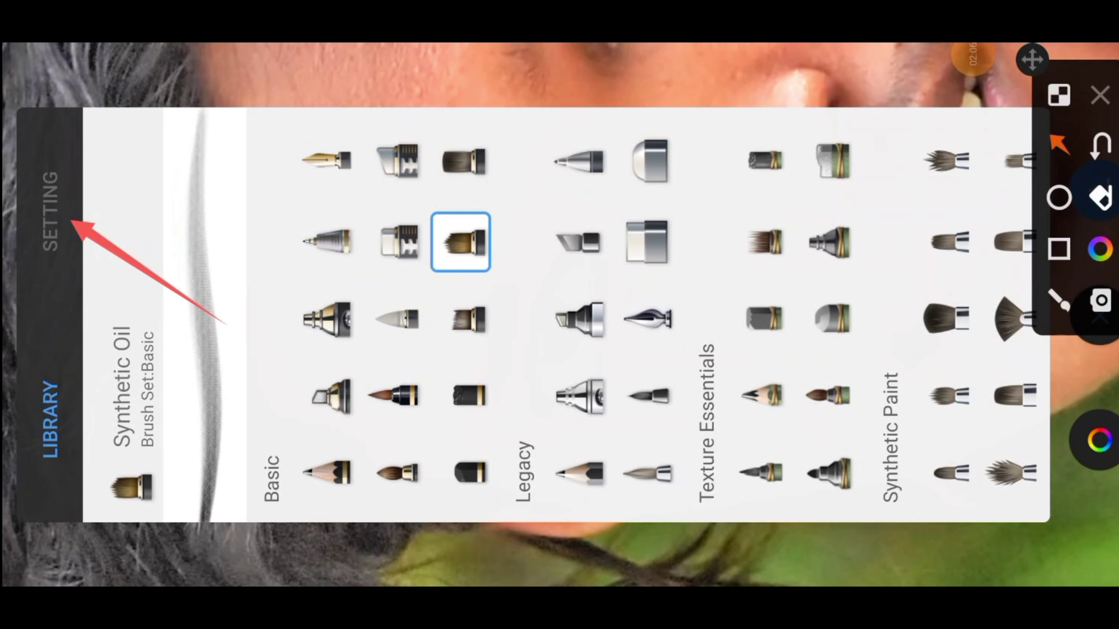
left_click(1100, 95)
- Make the brush a Smudge type with Flow 5% and Strength 6%
left_click(50, 212)
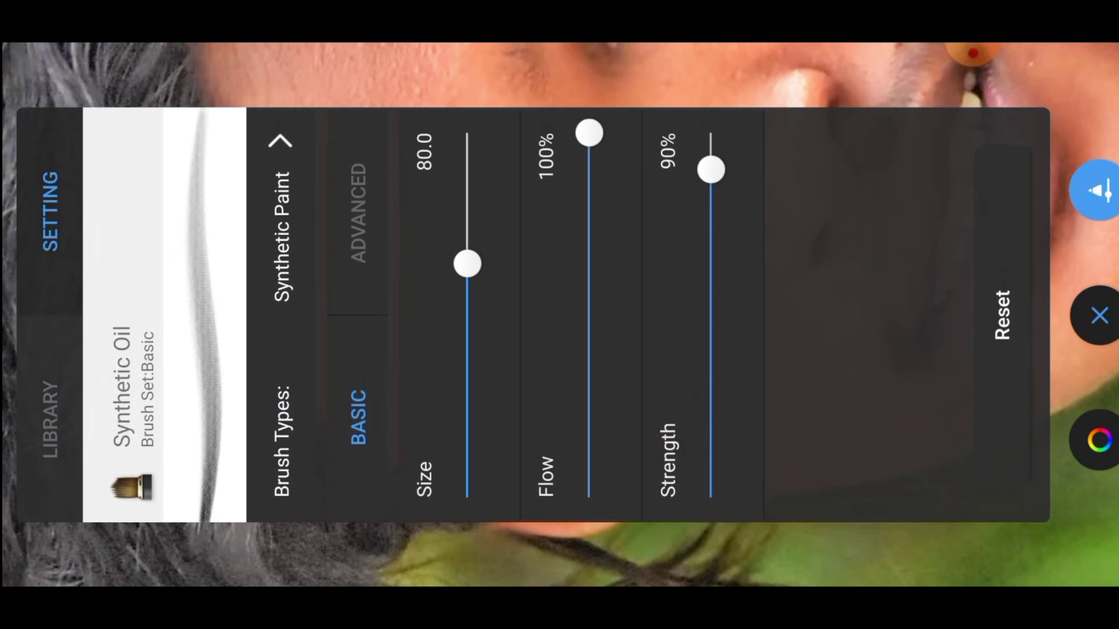
left_click(280, 141)
left_click(479, 291)
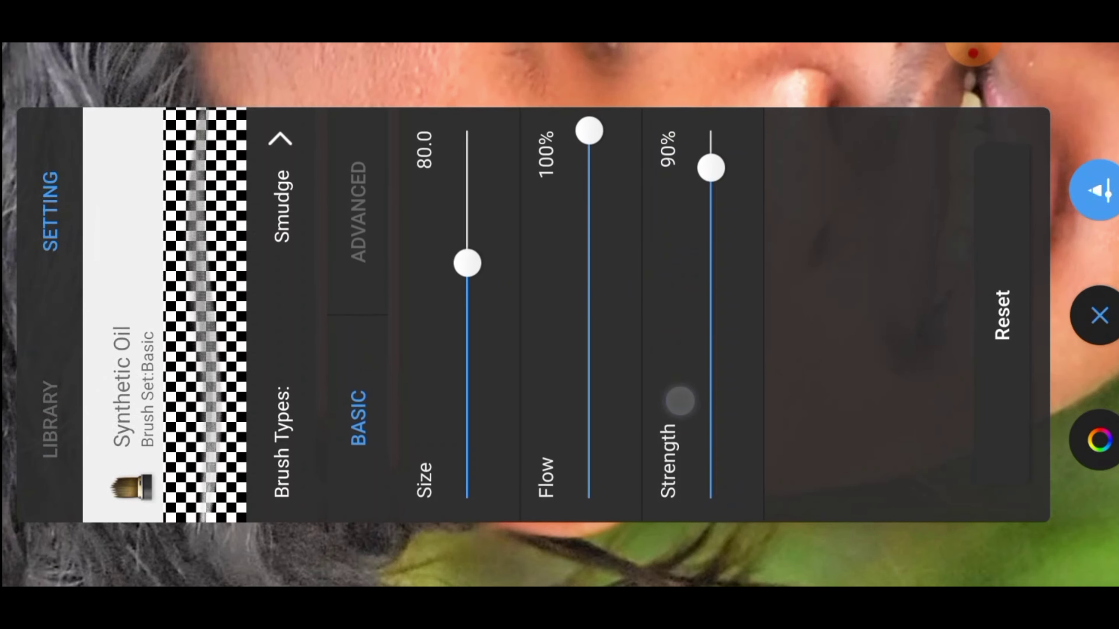
mouse_move(630, 132)
left_mouse_down()
mouse_move(635, 215)
mouse_move(766, 485)
left_mouse_up()
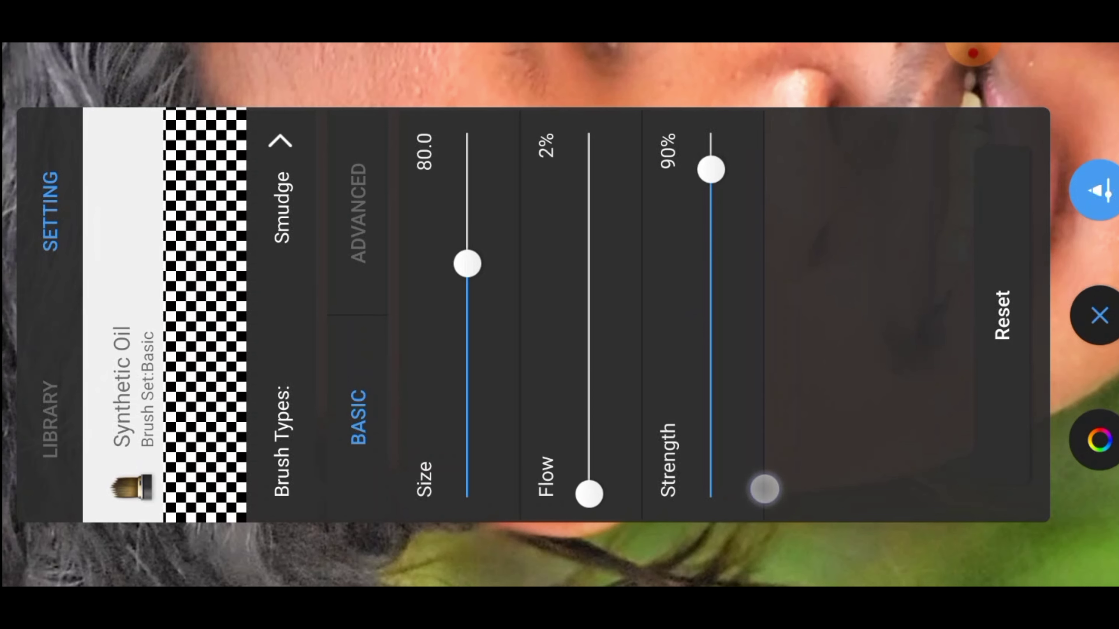
mouse_move(605, 482)
left_mouse_down()
mouse_move(662, 467)
mouse_move(642, 453)
mouse_move(671, 490)
left_mouse_up()
mouse_move(723, 175)
left_mouse_down()
mouse_move(807, 344)
mouse_move(847, 472)
left_mouse_up()
left_click(1099, 316)
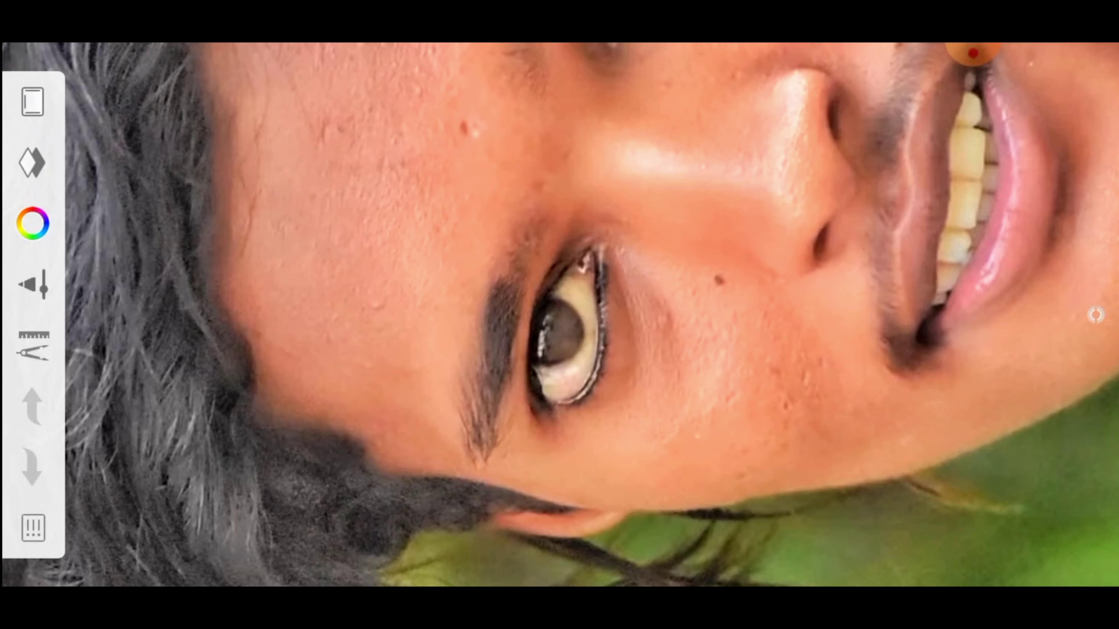
- Zoom in on the cheek and enlarge the smudge brush to about 133.7
left_click_drag(897, 256, 776, 314)
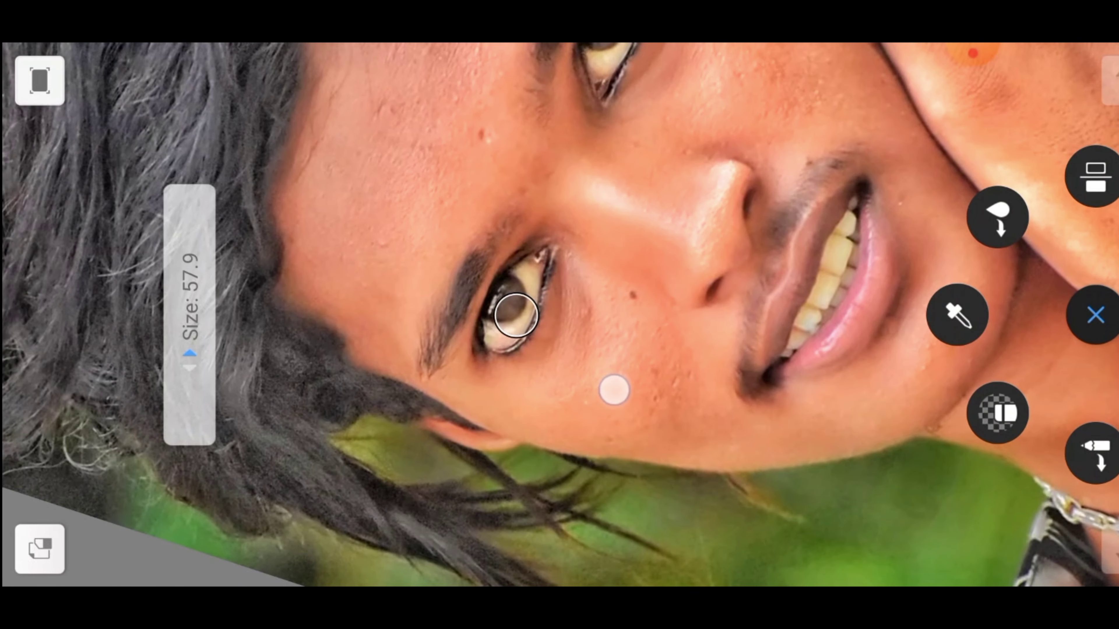
left_click_drag(612, 392, 622, 320)
left_click_drag(642, 232, 573, 305)
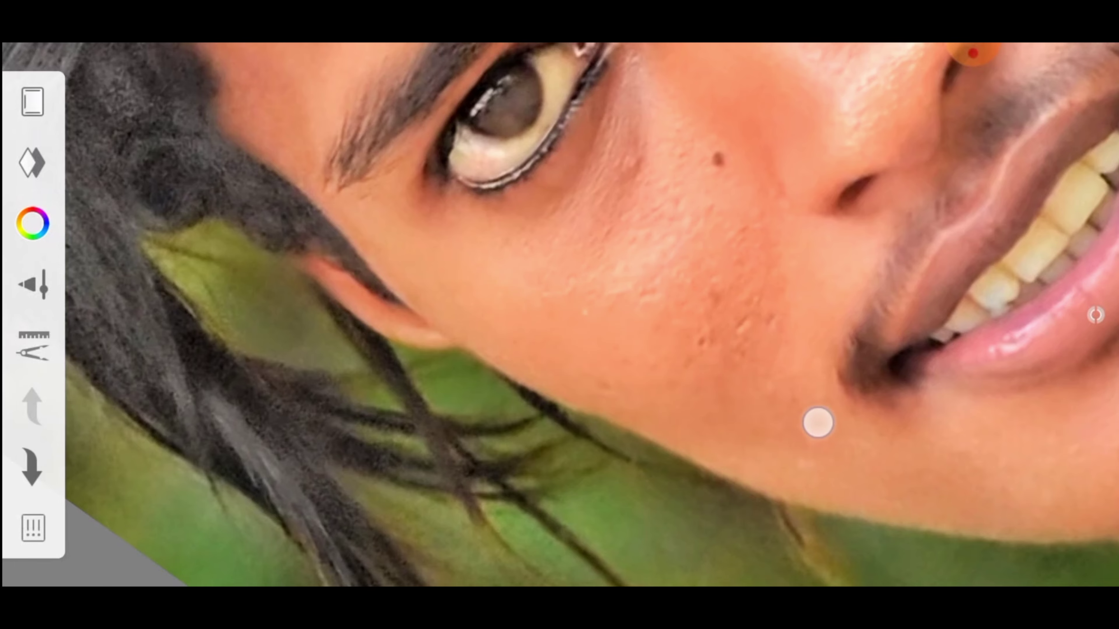
left_click_drag(816, 423, 737, 223)
mouse_move(547, 313)
left_mouse_down()
mouse_move(633, 184)
mouse_move(794, 337)
left_mouse_up()
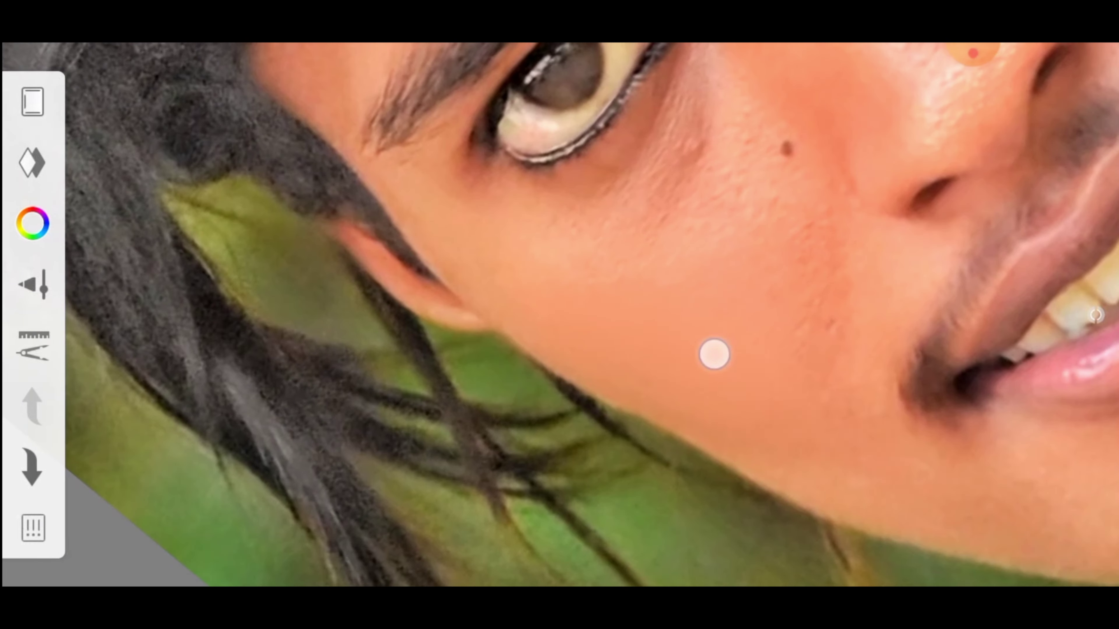
left_click_drag(714, 354, 726, 311)
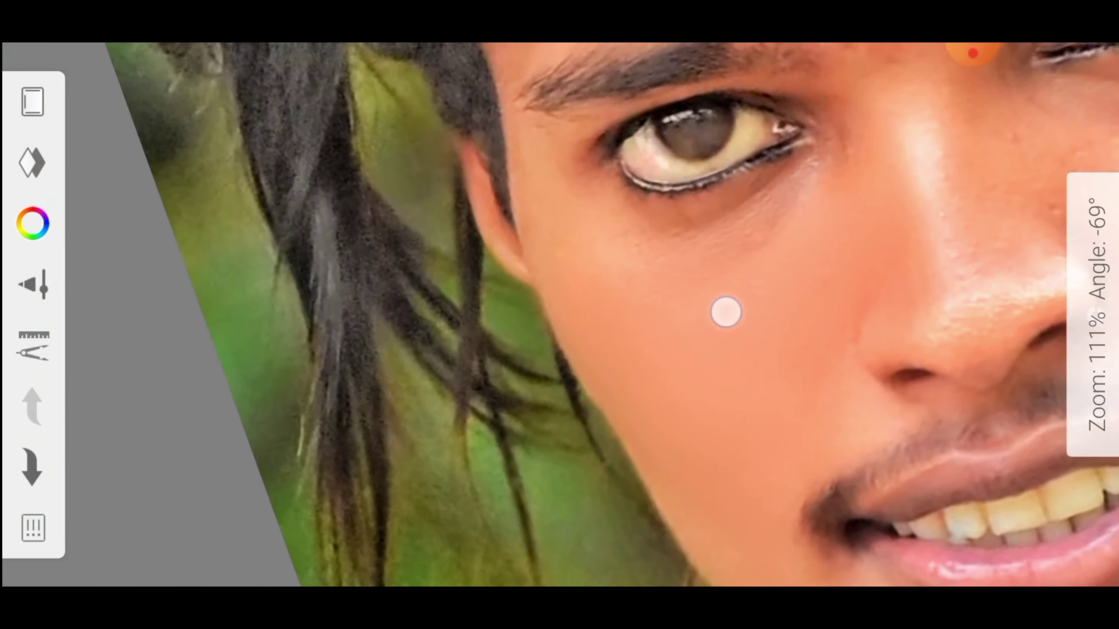
- Smudge away blemishes on the cheek, below the eye and across the forehead
mouse_move(785, 404)
left_mouse_down()
mouse_move(757, 175)
mouse_move(782, 372)
mouse_move(589, 280)
mouse_move(524, 180)
mouse_move(767, 412)
mouse_move(857, 160)
mouse_move(889, 194)
mouse_move(835, 150)
mouse_move(729, 227)
mouse_move(500, 310)
mouse_move(780, 354)
mouse_move(792, 328)
mouse_move(664, 228)
left_mouse_up()
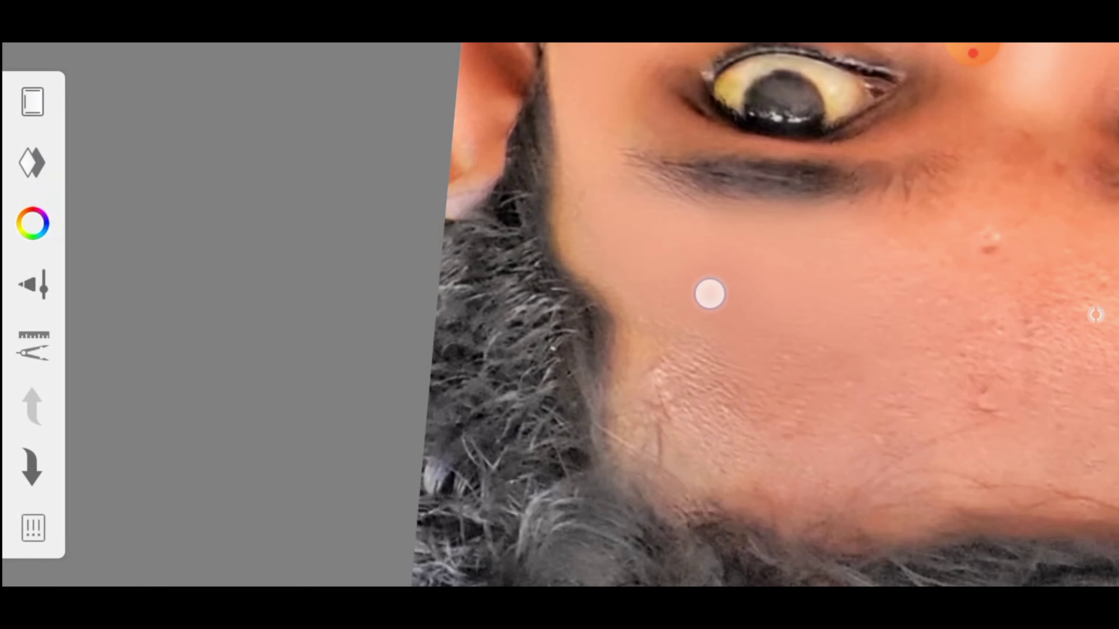
mouse_move(710, 294)
left_mouse_down()
mouse_move(654, 355)
mouse_move(691, 230)
left_mouse_up()
mouse_move(769, 358)
left_mouse_down()
mouse_move(664, 372)
mouse_move(738, 300)
left_mouse_up()
left_click_drag(806, 232, 687, 442)
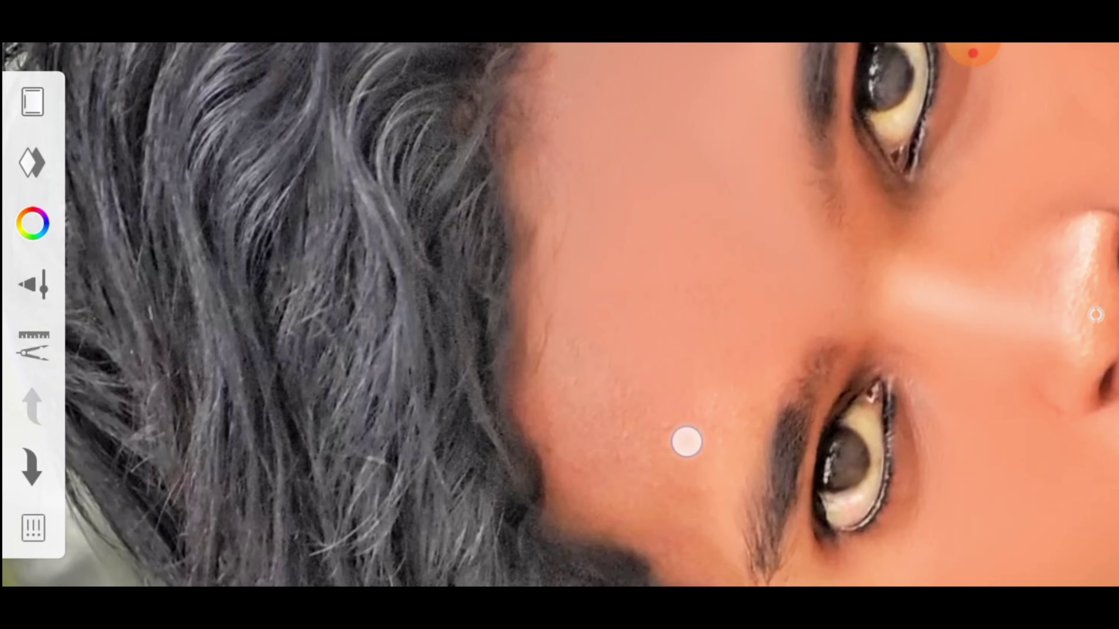
- Smooth the skin above the lip, chin and around the nose, then view the whole face
mouse_move(617, 370)
left_mouse_down()
mouse_move(669, 427)
mouse_move(597, 303)
mouse_move(866, 363)
mouse_move(657, 235)
left_mouse_up()
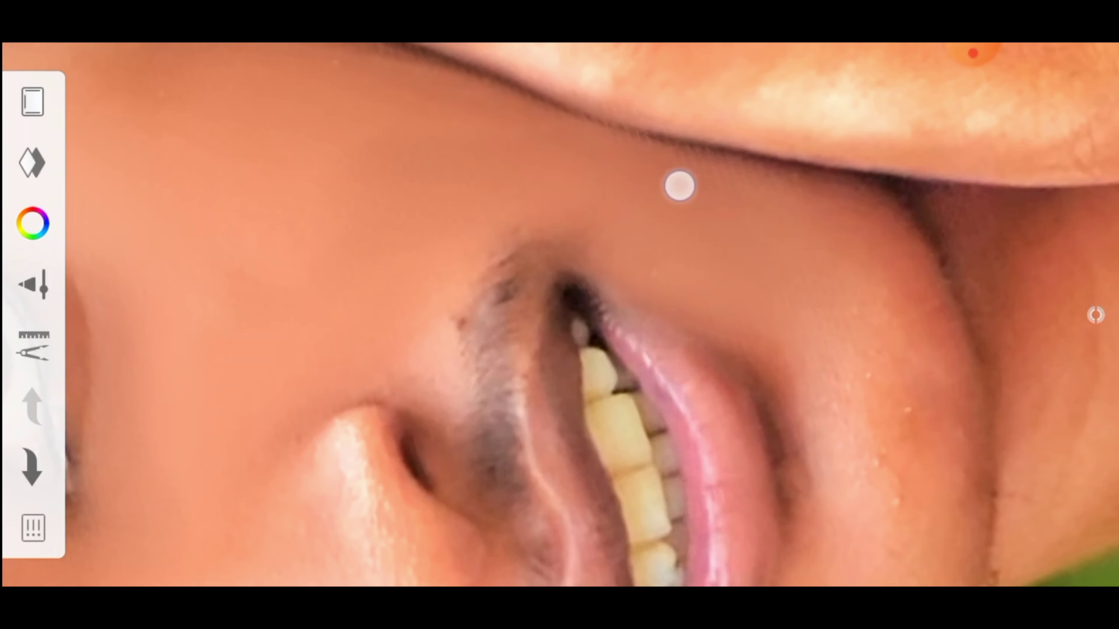
left_click_drag(676, 183, 629, 310)
mouse_move(519, 303)
left_mouse_down()
mouse_move(659, 320)
mouse_move(794, 195)
mouse_move(603, 177)
mouse_move(460, 220)
left_mouse_up()
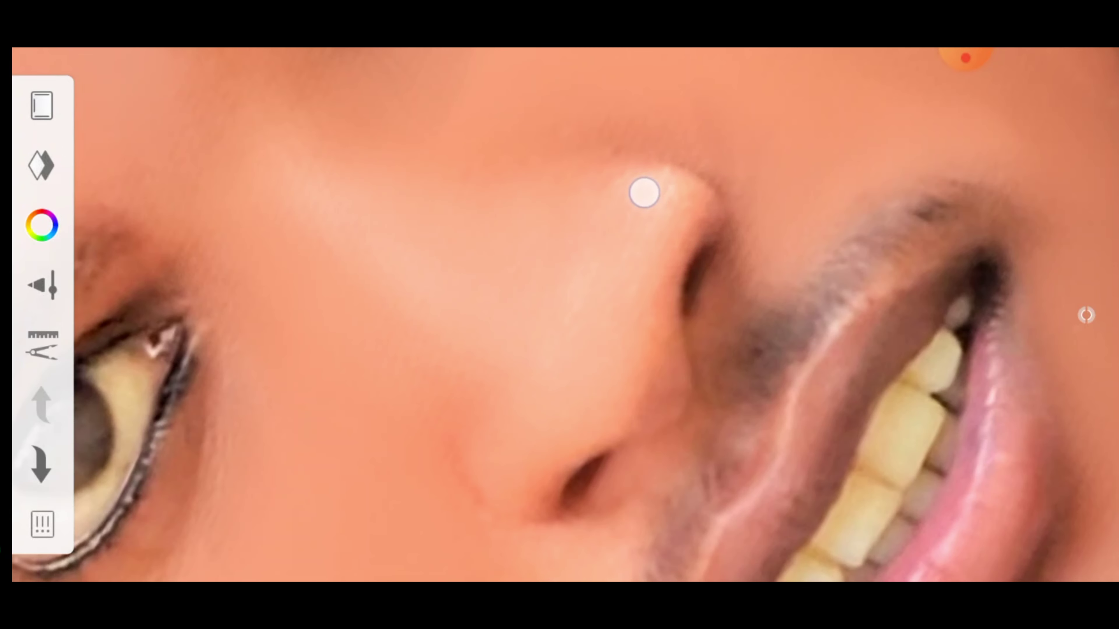
mouse_move(621, 299)
left_mouse_down()
mouse_move(645, 193)
mouse_move(726, 185)
mouse_move(785, 84)
left_mouse_up()
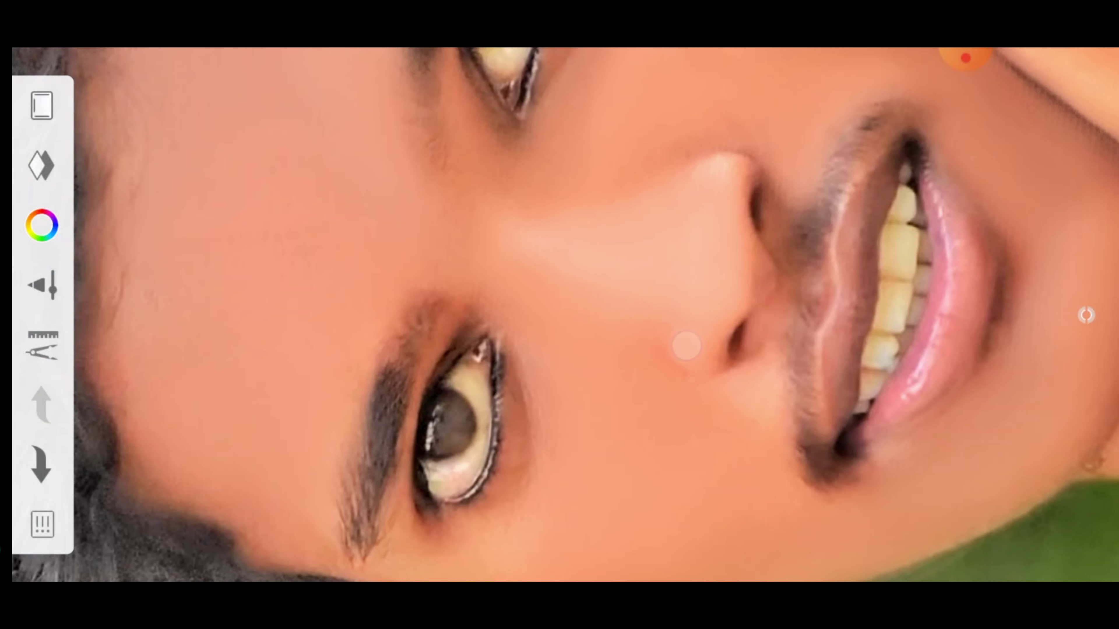
left_click_drag(686, 346, 624, 288)
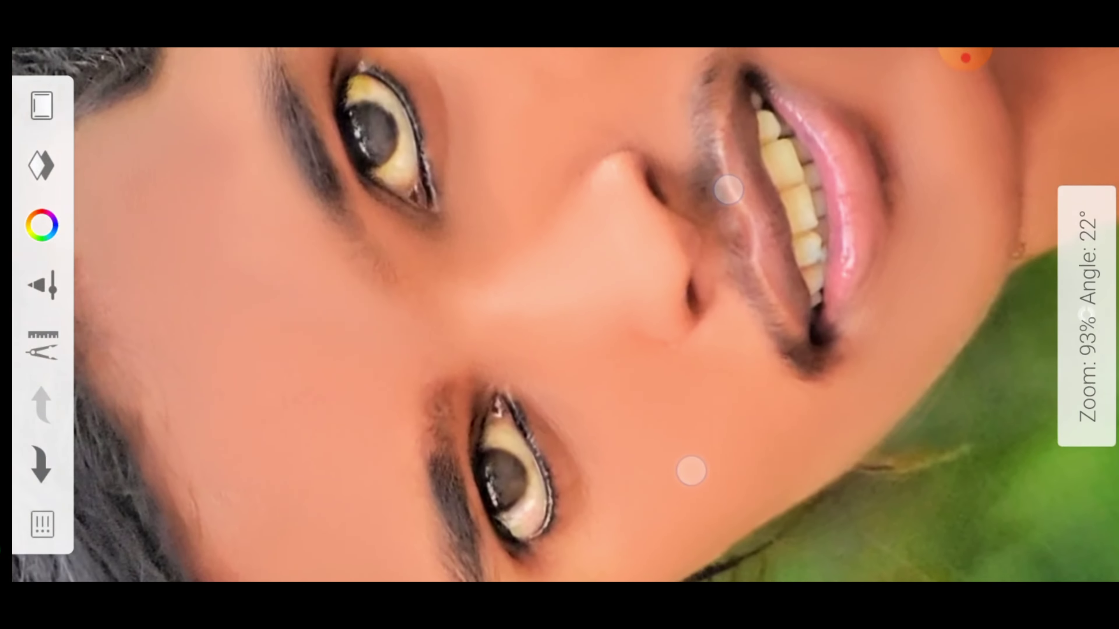